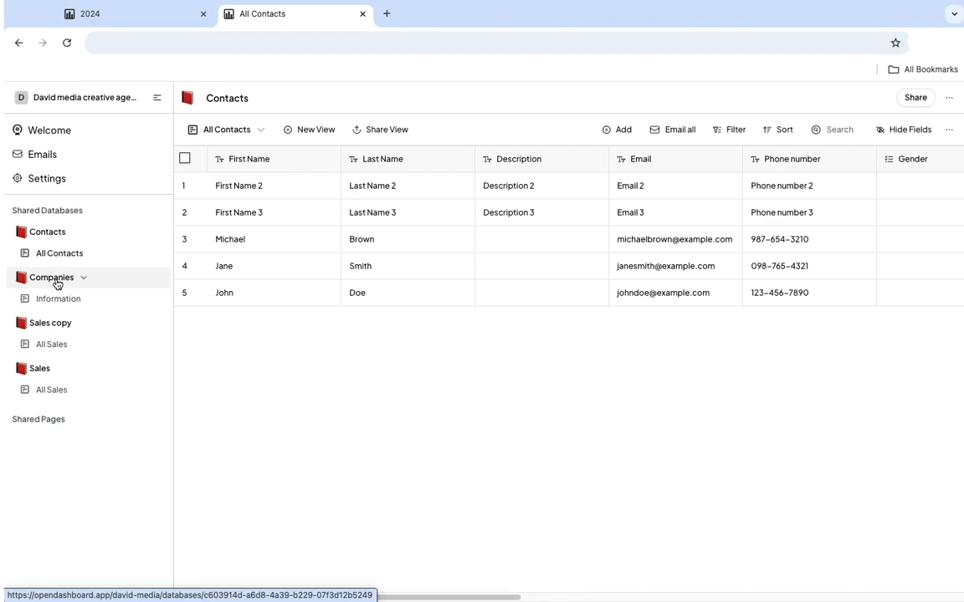
Open the Sales copy database and set up a new table view in project with Sales copy as its source database.
left_click(55, 325)
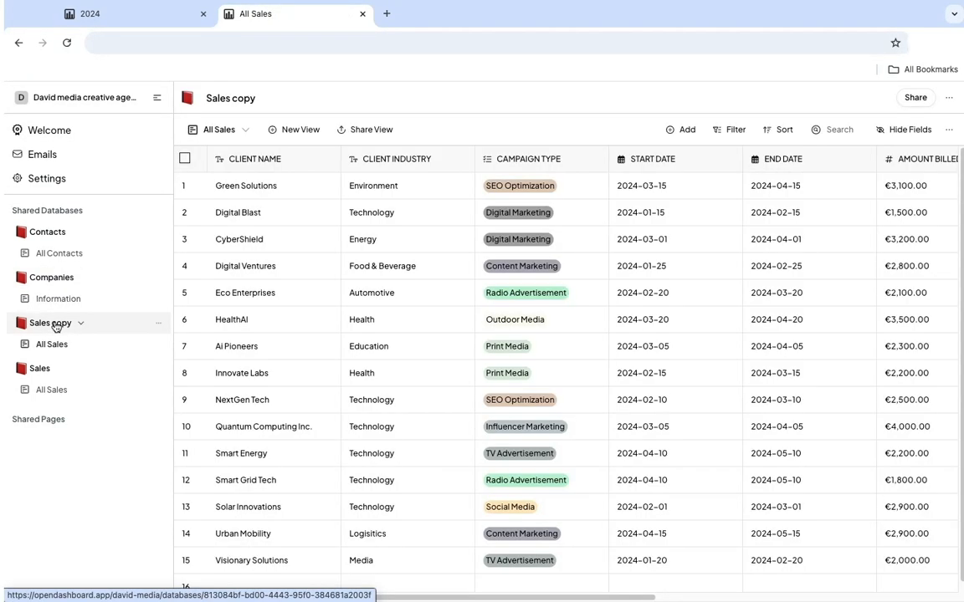
left_click(575, 393)
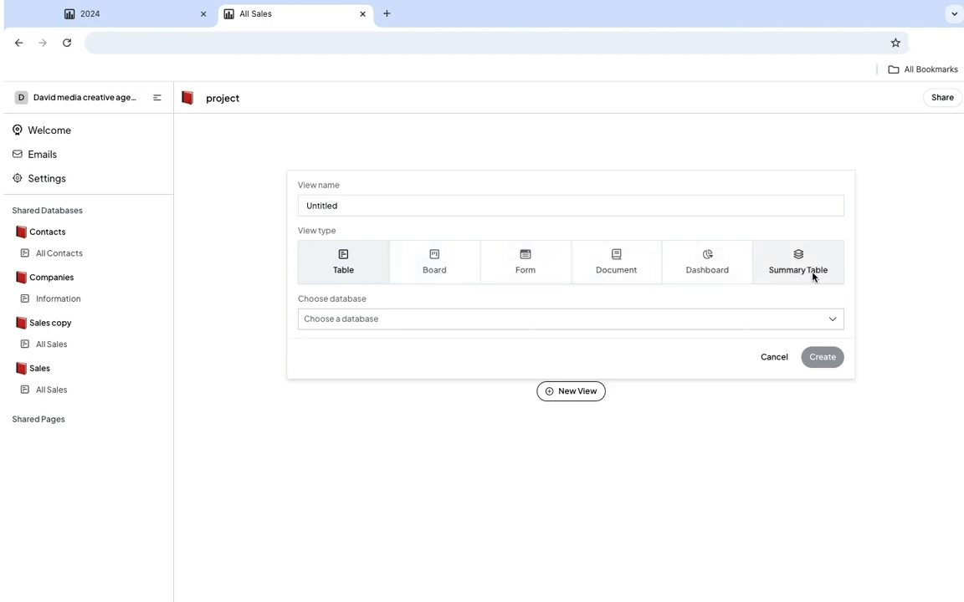
left_click(559, 323)
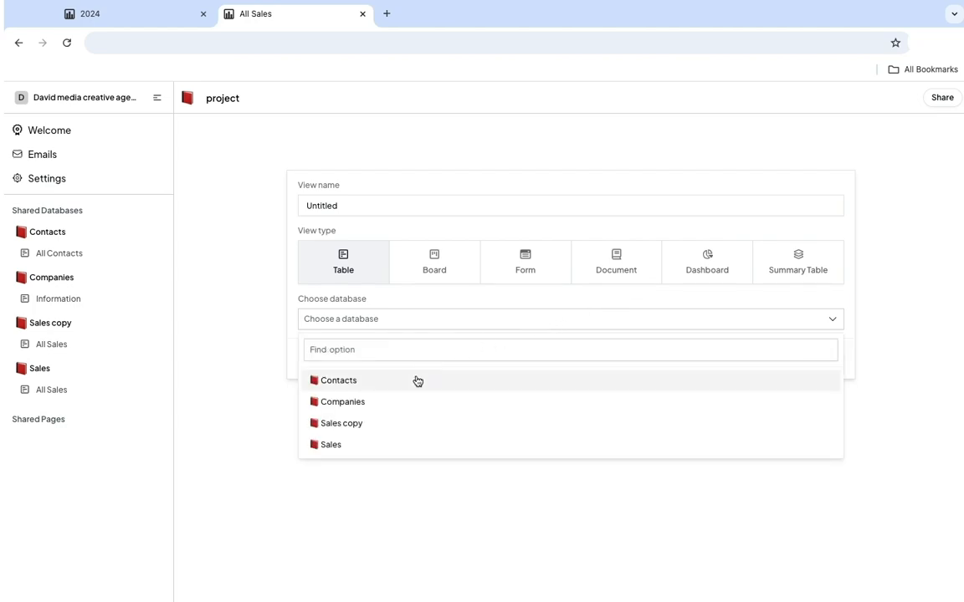
left_click(357, 425)
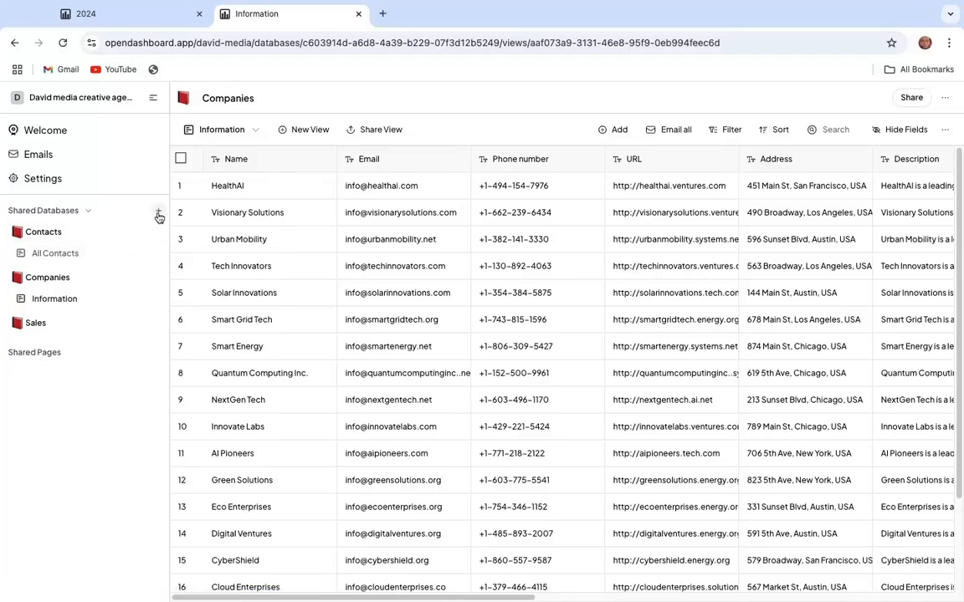
Create a shared database named sales record and open it.
left_click(158, 215)
type("sales record")
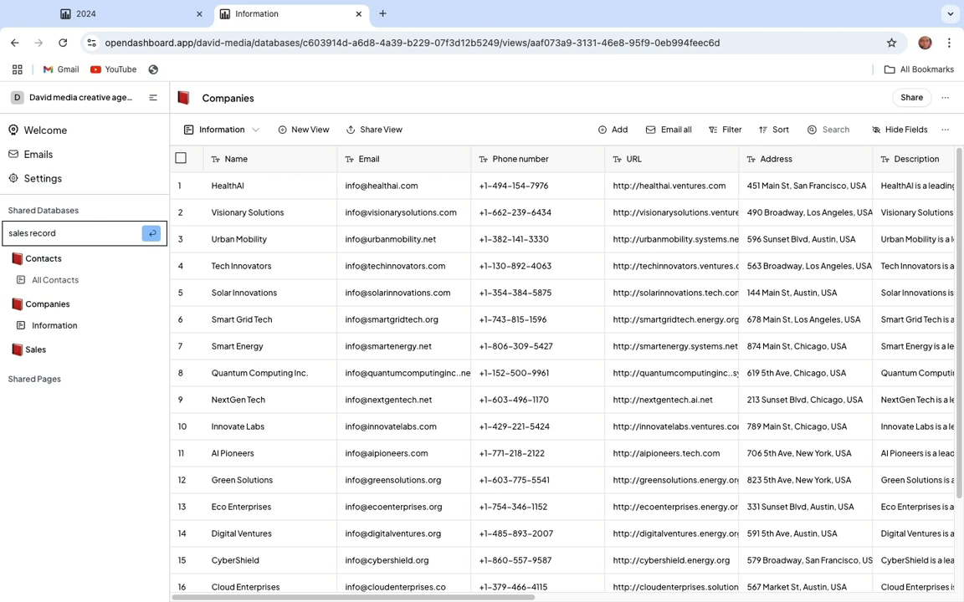
key("Return")
left_click(64, 347)
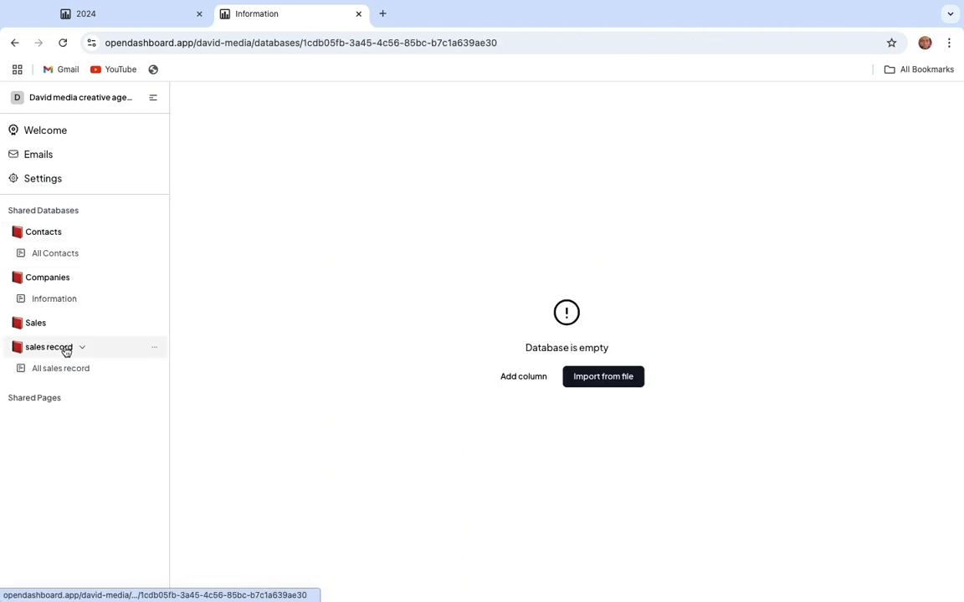
Add a text column to the empty sales record database and name it CLIENT NAME.
left_click(520, 382)
left_click(447, 167)
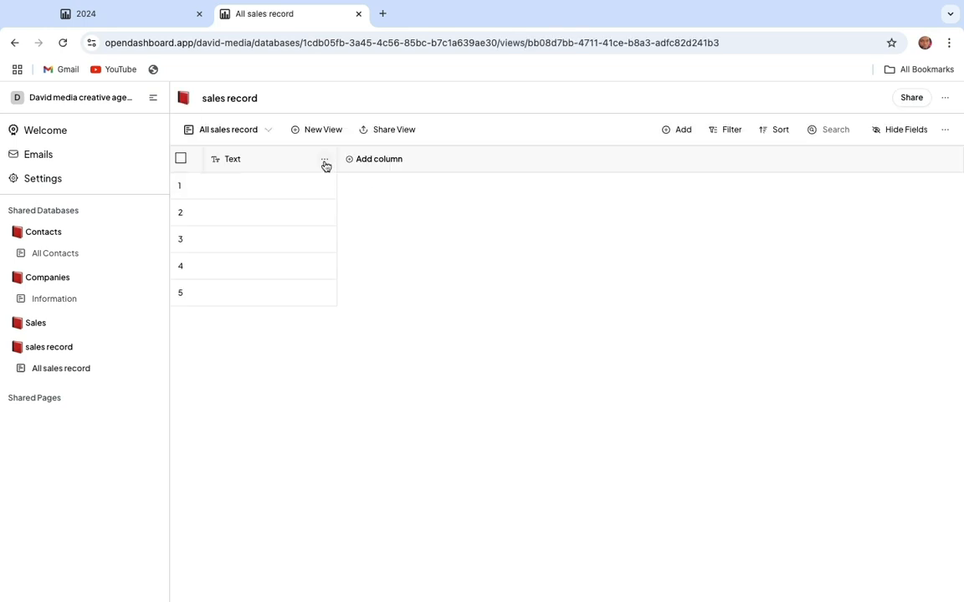
left_click(326, 164)
left_click_drag(219, 186, 200, 185)
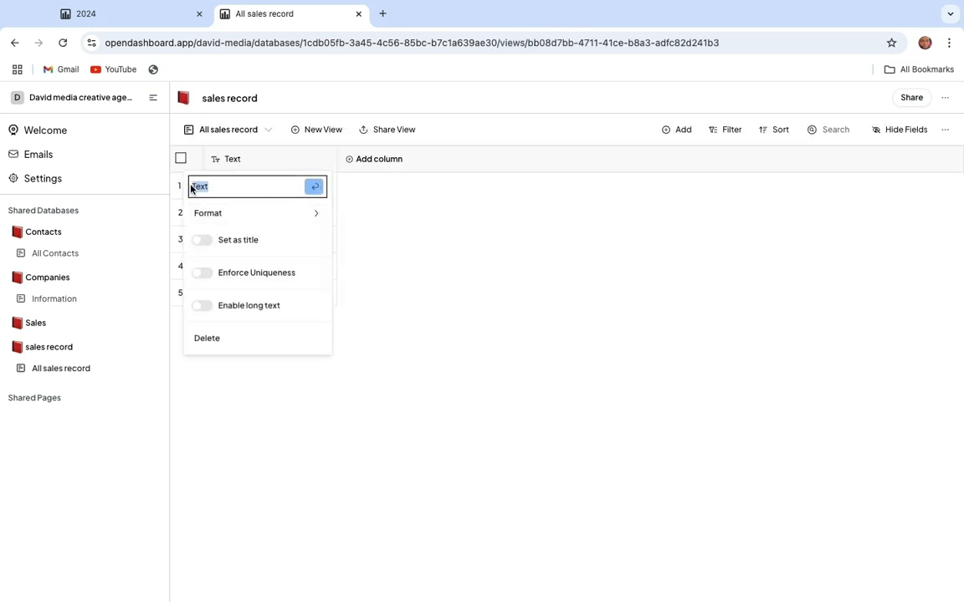
type("CLIENT NAME")
Add a second text column beside CLIENT NAME and start entering its new name.
left_click(370, 164)
left_click(340, 167)
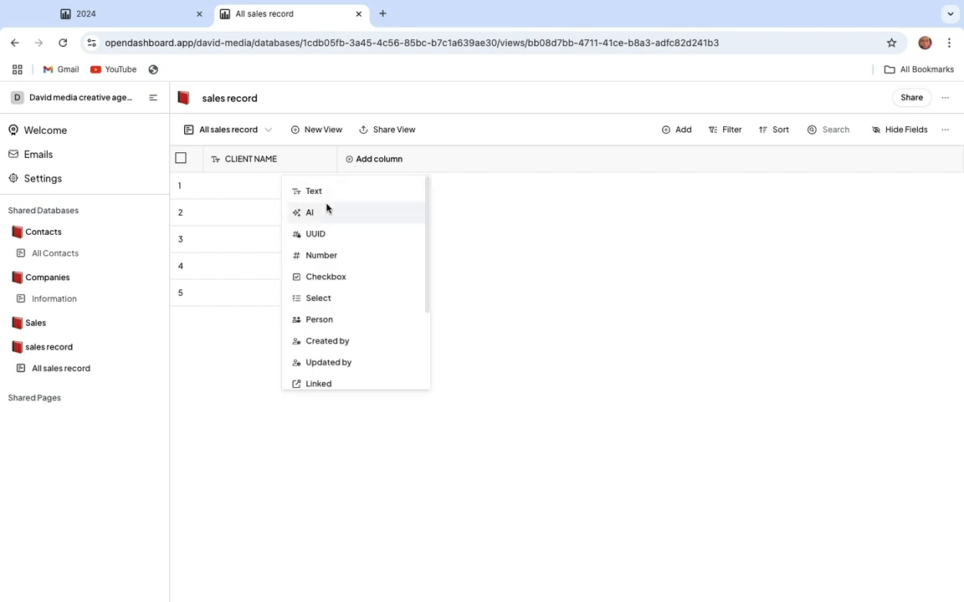
left_click(314, 191)
left_click(389, 164)
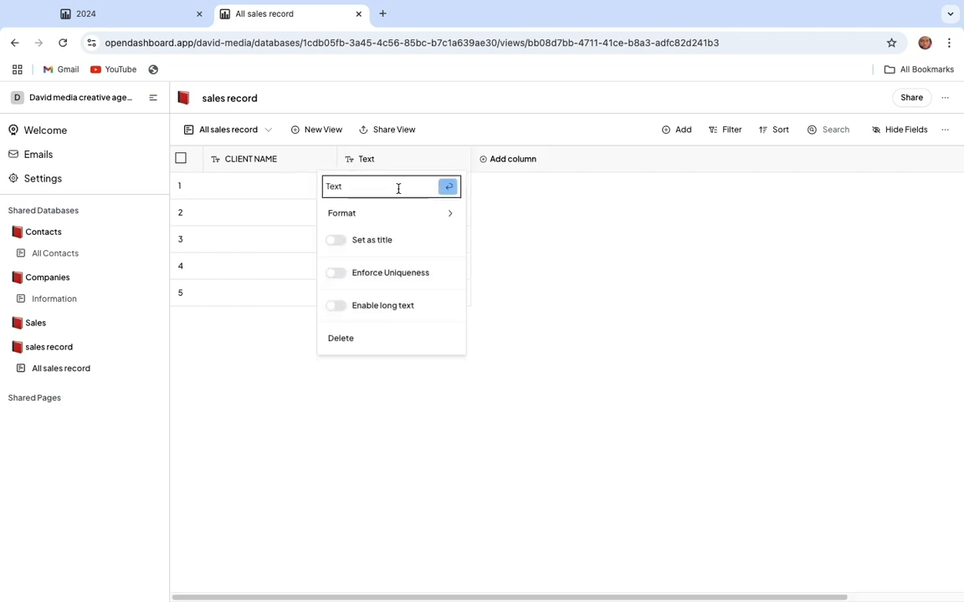
type("C")
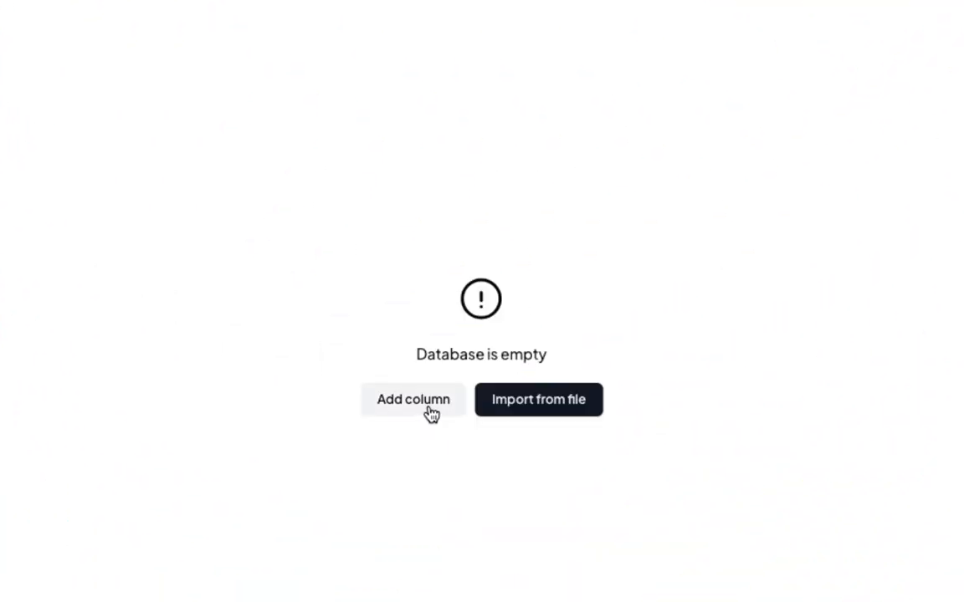
Add a text column to the empty Sales database and name it CLIENT NAME.
left_click(412, 410)
left_click(281, 72)
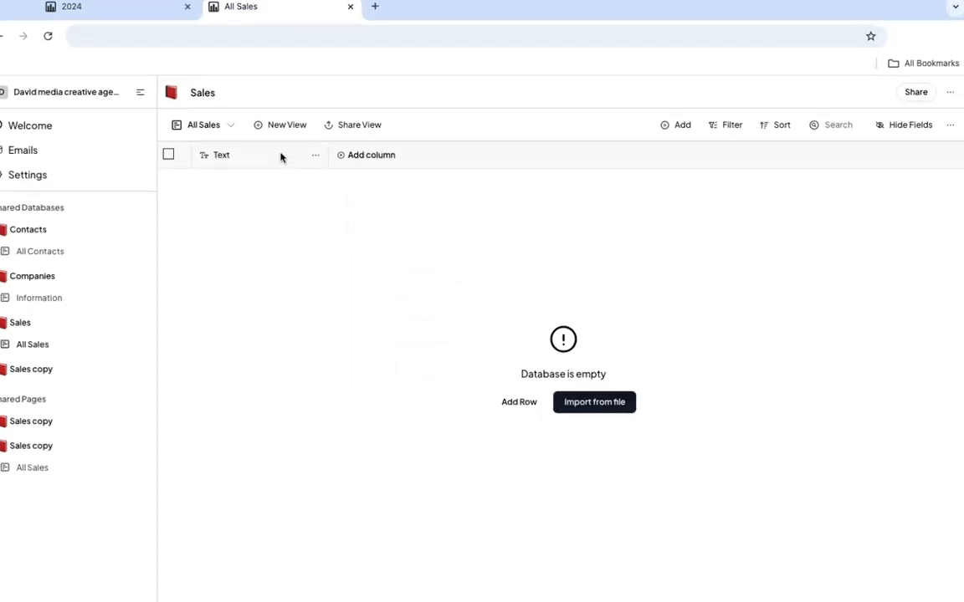
left_click(281, 157)
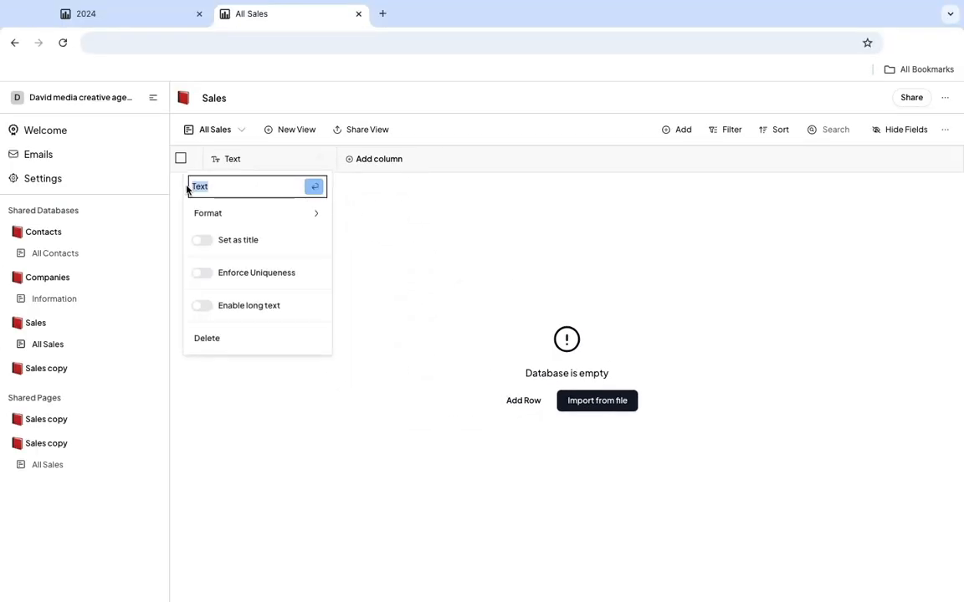
type("CLIENT NAME")
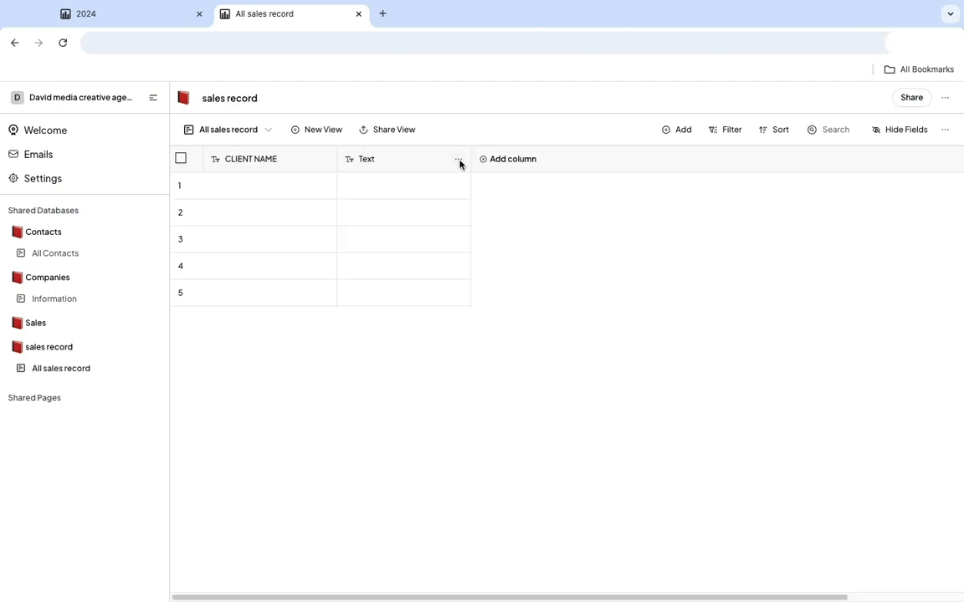
In sales record, name the second text column CLIENT INDUSTRY and add a Select column named CAMPAIGN TYPE.
left_click(460, 163)
type("CLIENT INDUSY")
left_click(513, 159)
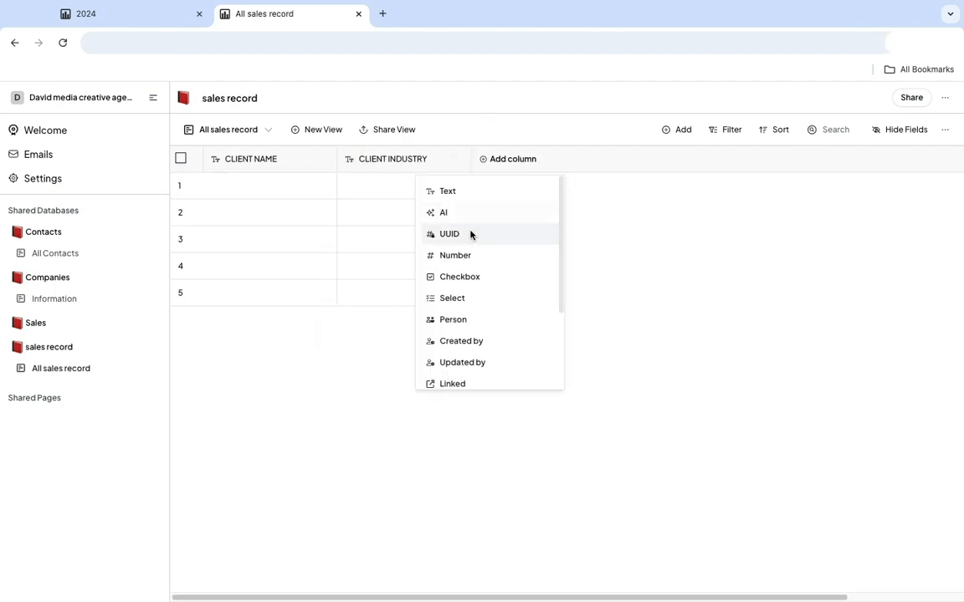
left_click(444, 297)
type("CAMPAI")
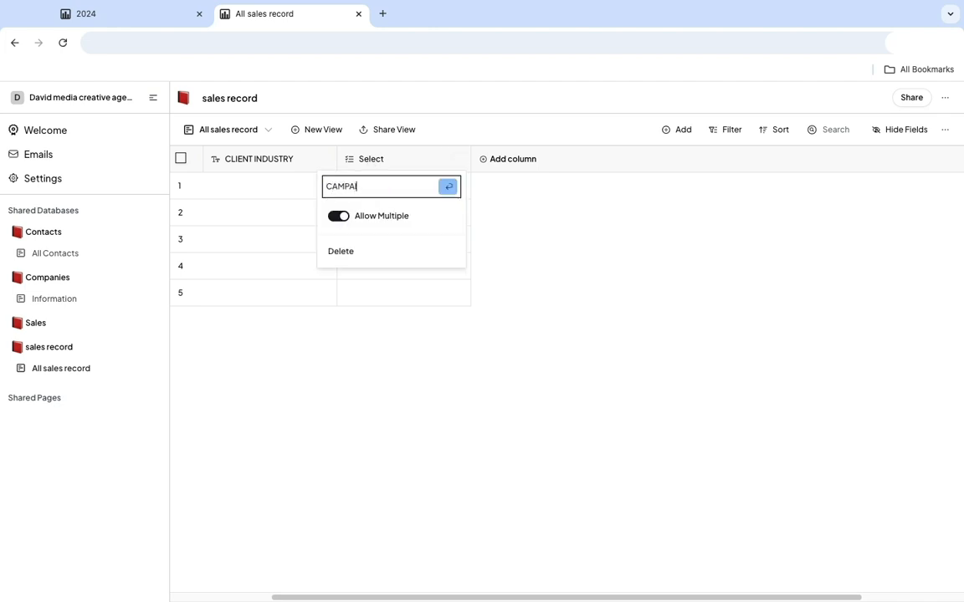
type("GN TYPE")
key("Return")
Fill the five CLIENT NAME rows with Visionary Solutions, Smart Grid Tech, Ai Pioneers, Urban Mobility and Digital Blast.
left_click(236, 187)
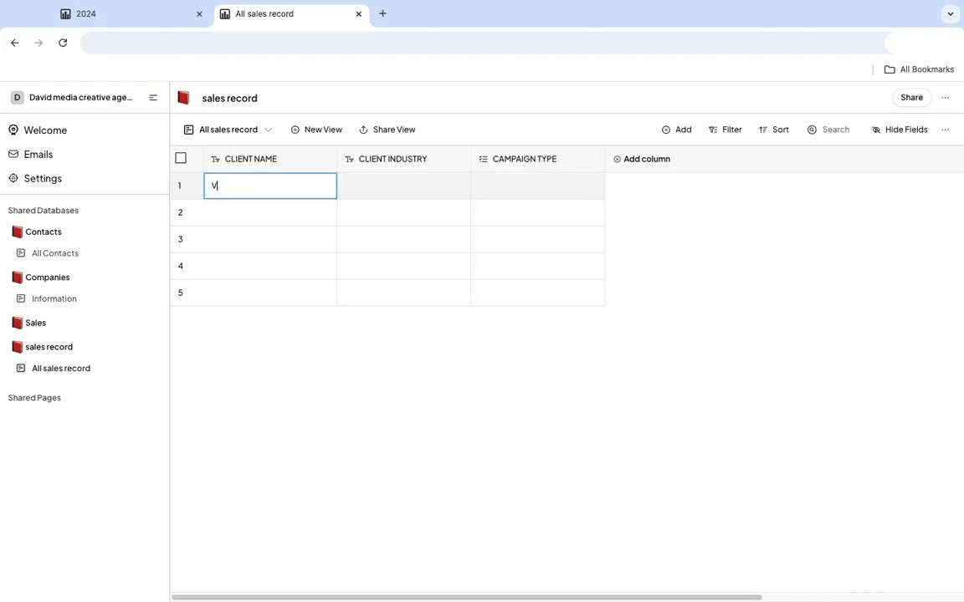
type("Visionary Solutions")
left_click(219, 216)
type("Smart Grid Tech")
left_click(217, 245)
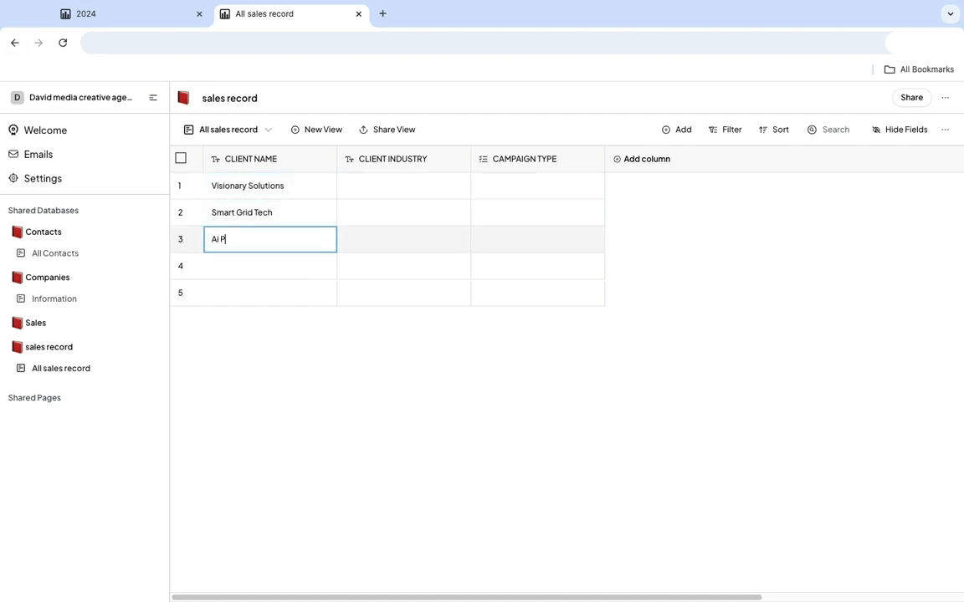
left_click(243, 272)
type("Urba")
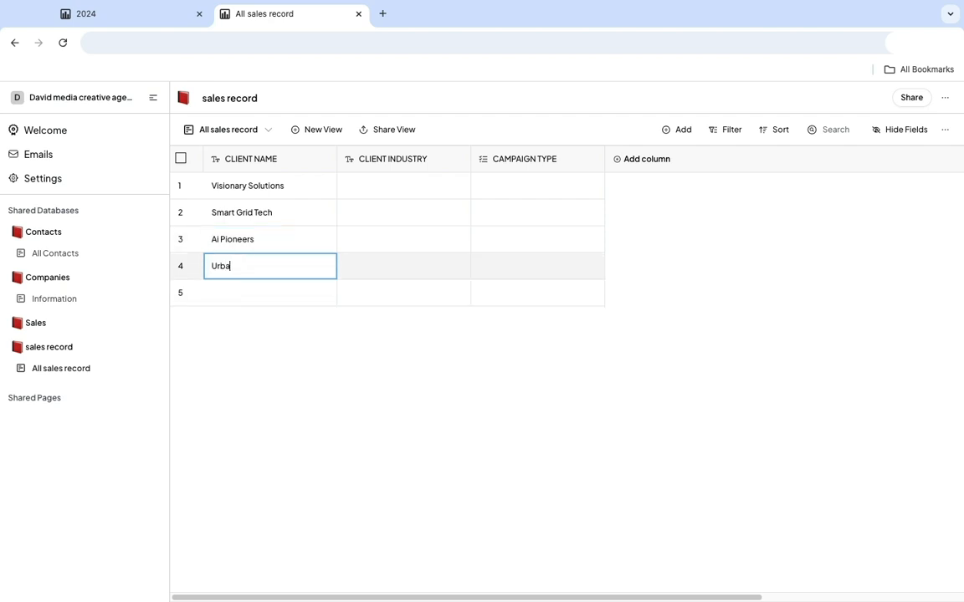
type("n Mobility")
left_click(249, 293)
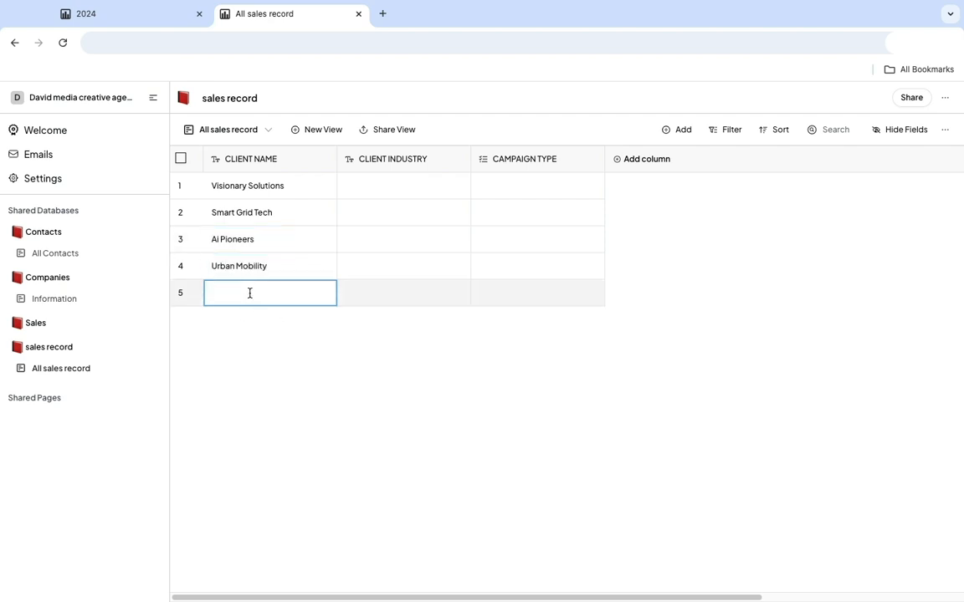
type("Digital Blast")
left_click(368, 187)
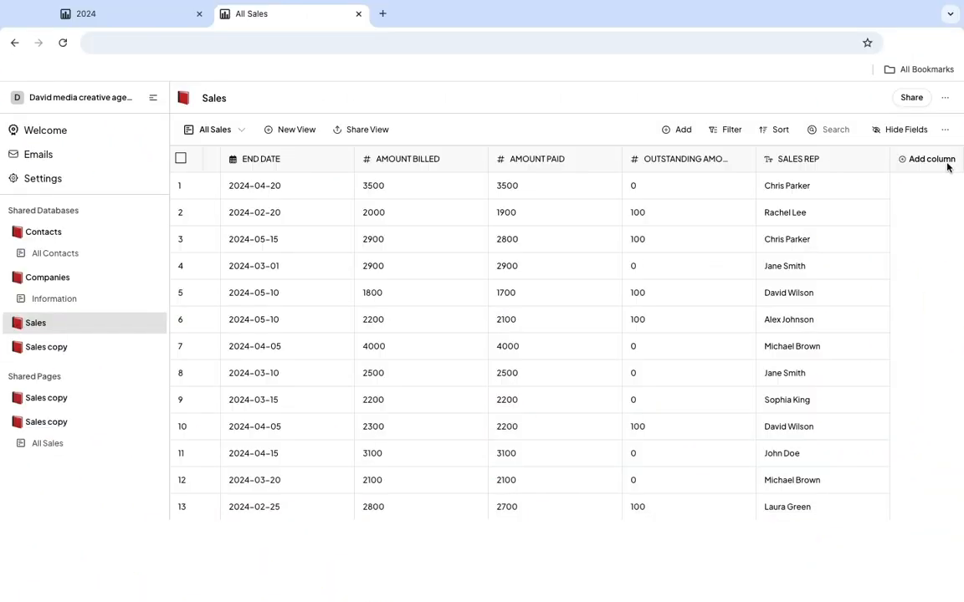
Look through the available column types and add a Number column after SALES REP in the Sales database.
left_click(930, 159)
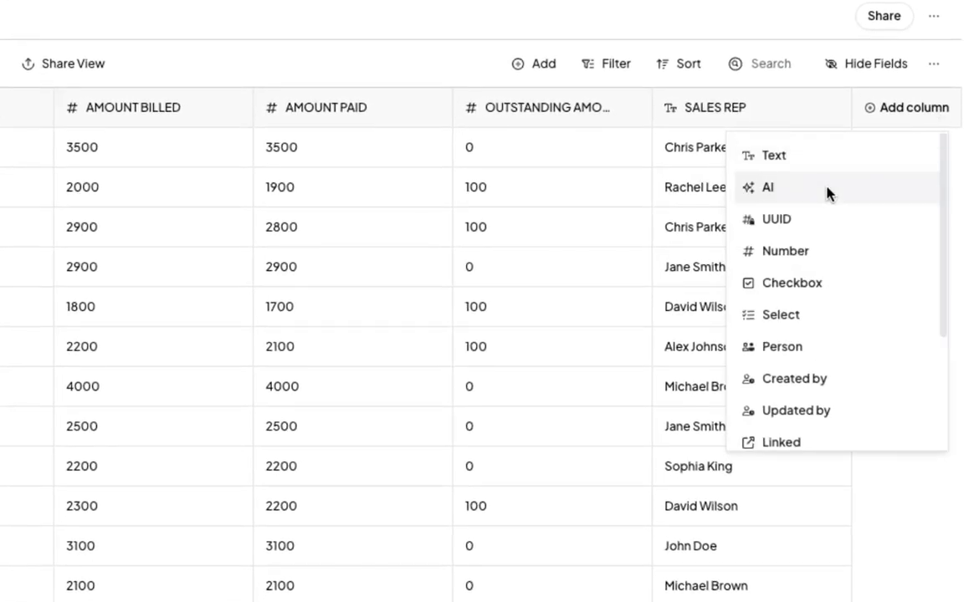
scroll(853, 360, "down", 2)
scroll(850, 371, "down", 3)
scroll(828, 317, "up", 2)
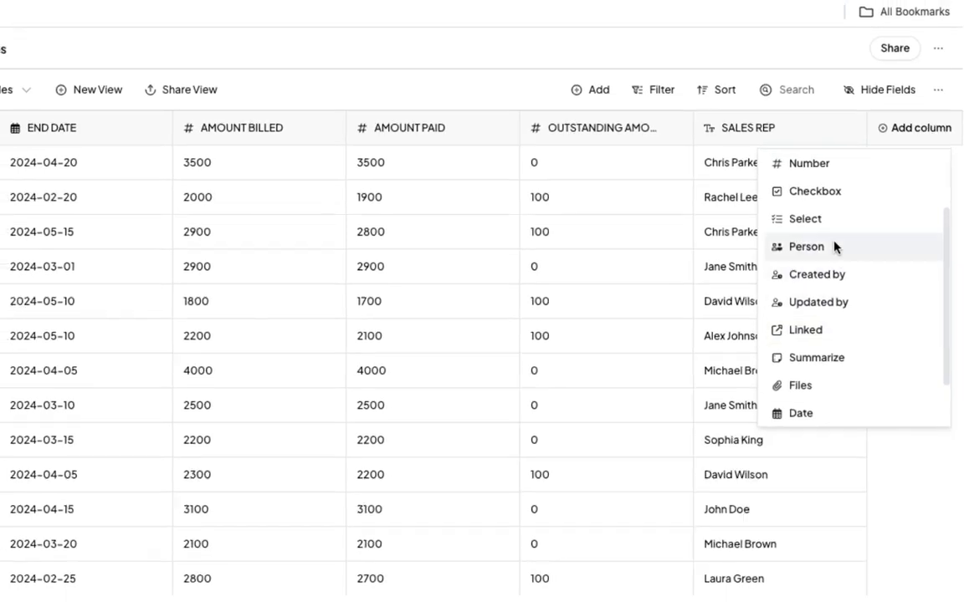
scroll(833, 247, "up", 3)
left_click(824, 251)
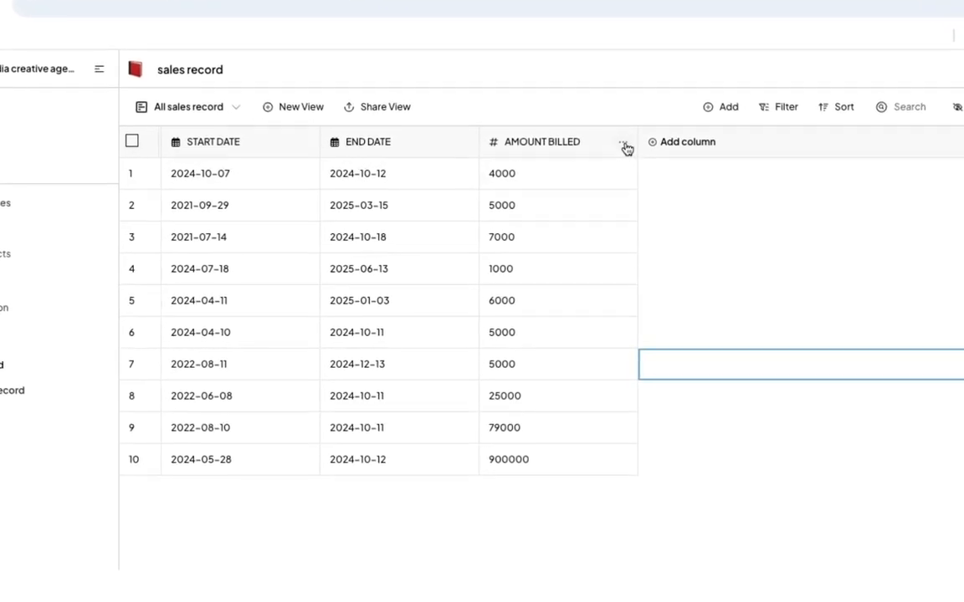
Format the AMOUNT BILLED column of sales record as Euro currency.
left_click(626, 148)
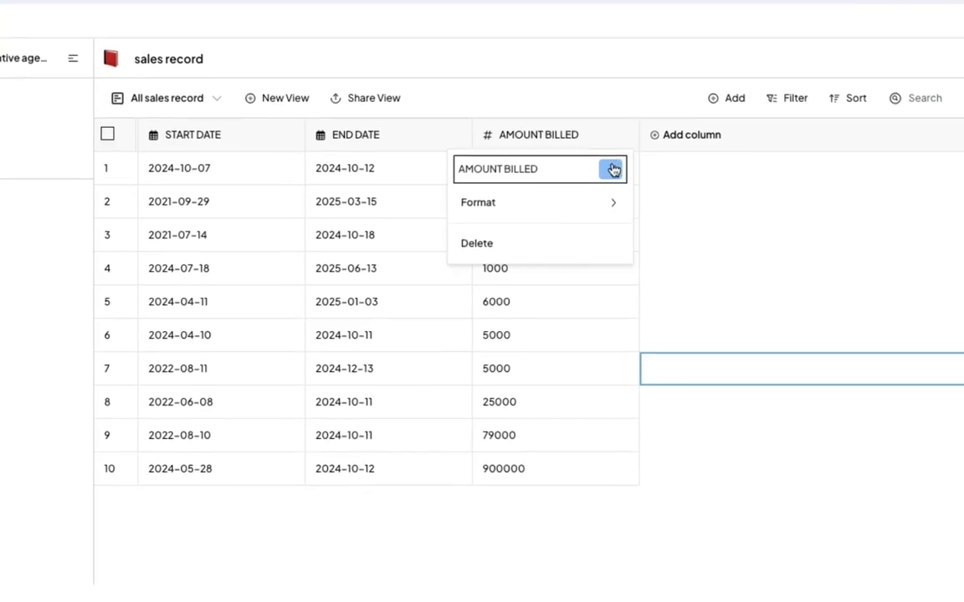
mouse_move(609, 203)
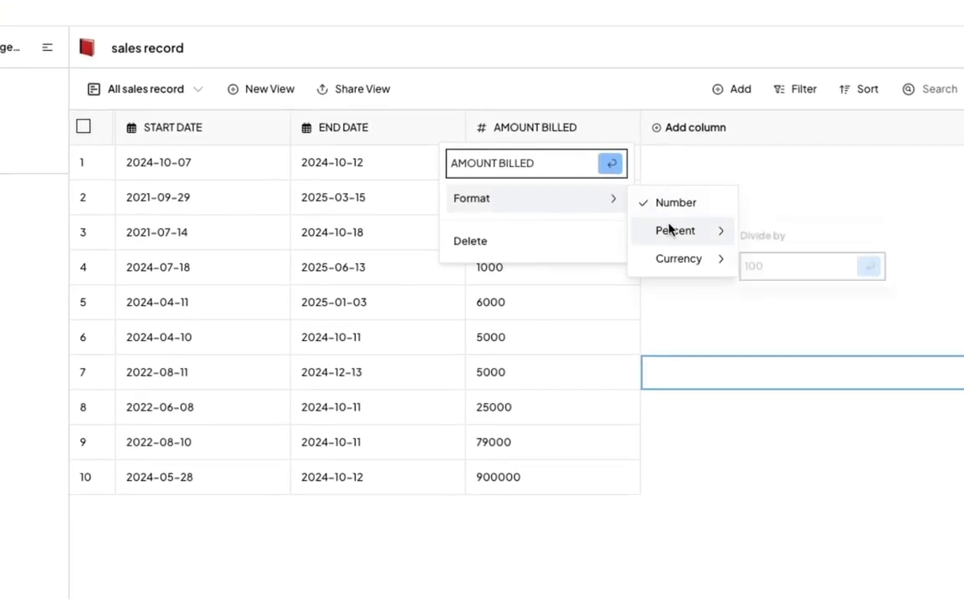
mouse_move(682, 258)
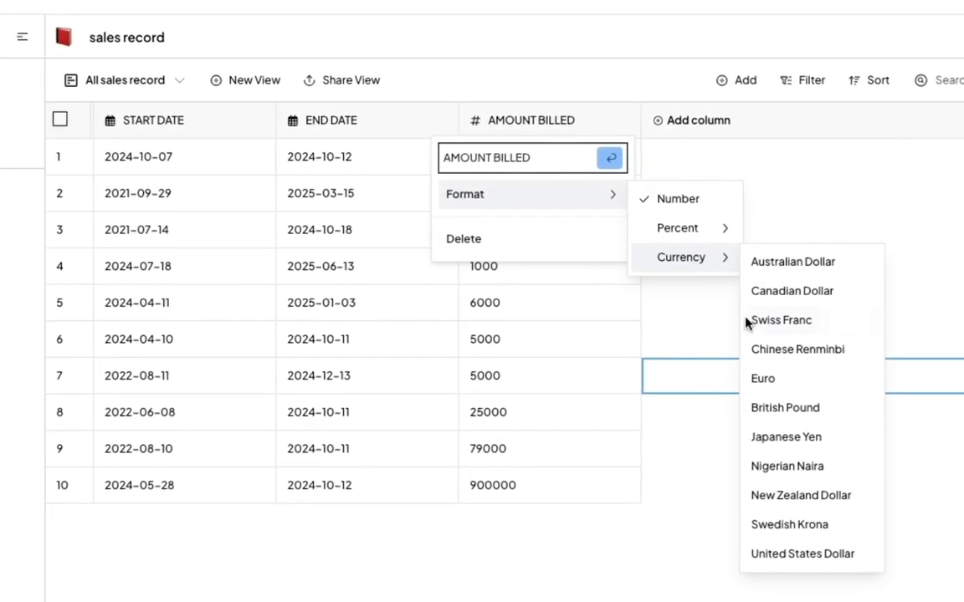
left_click(765, 380)
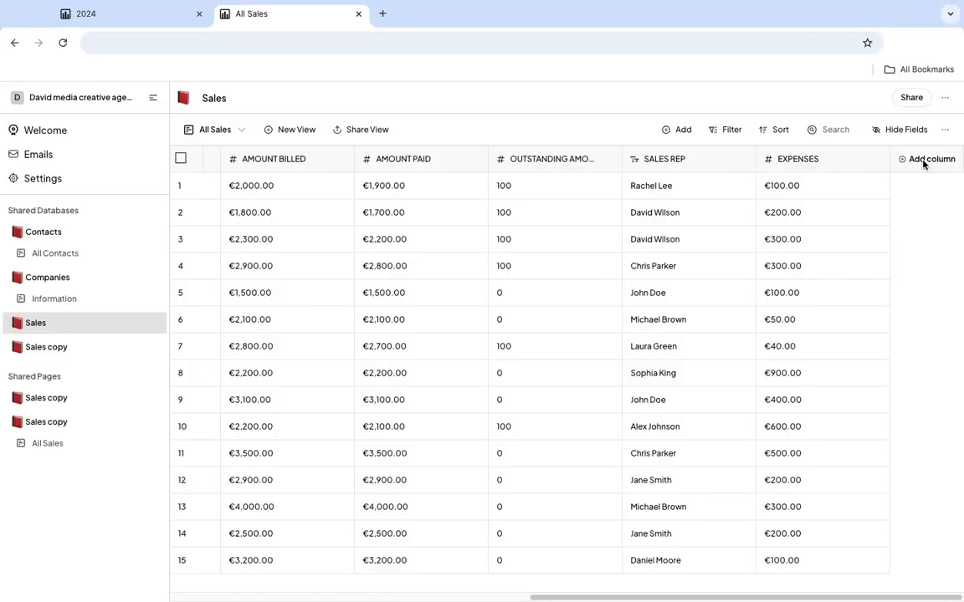
View the Companies database, and add a Linked column to the Sales database that connects to Companies.
left_click(49, 278)
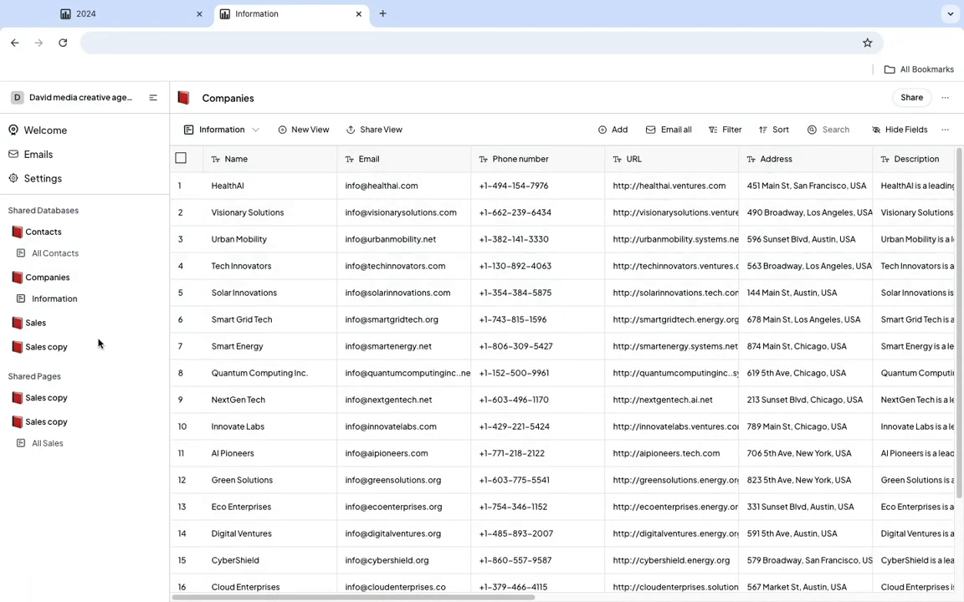
left_click(37, 324)
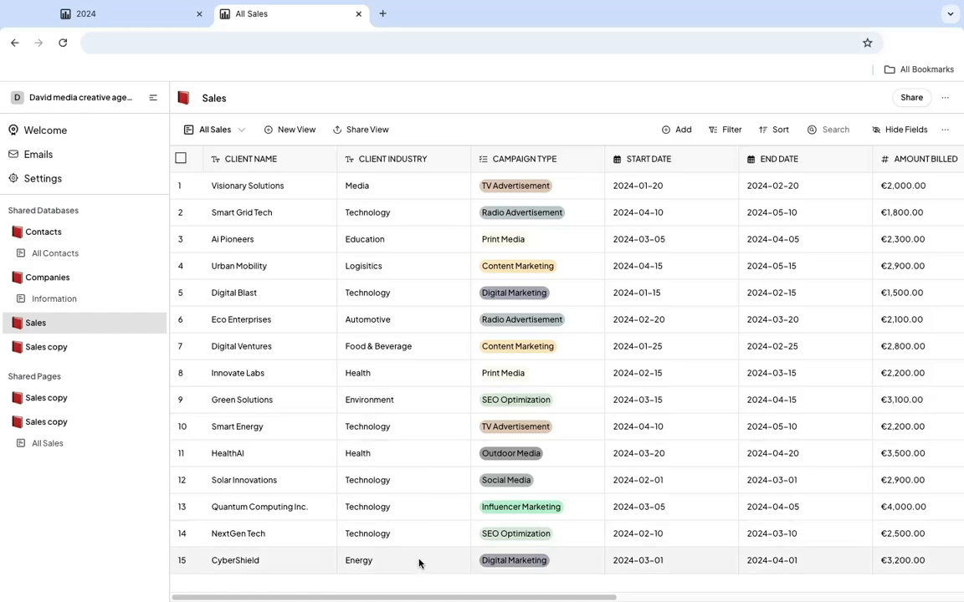
left_click_drag(435, 597, 782, 596)
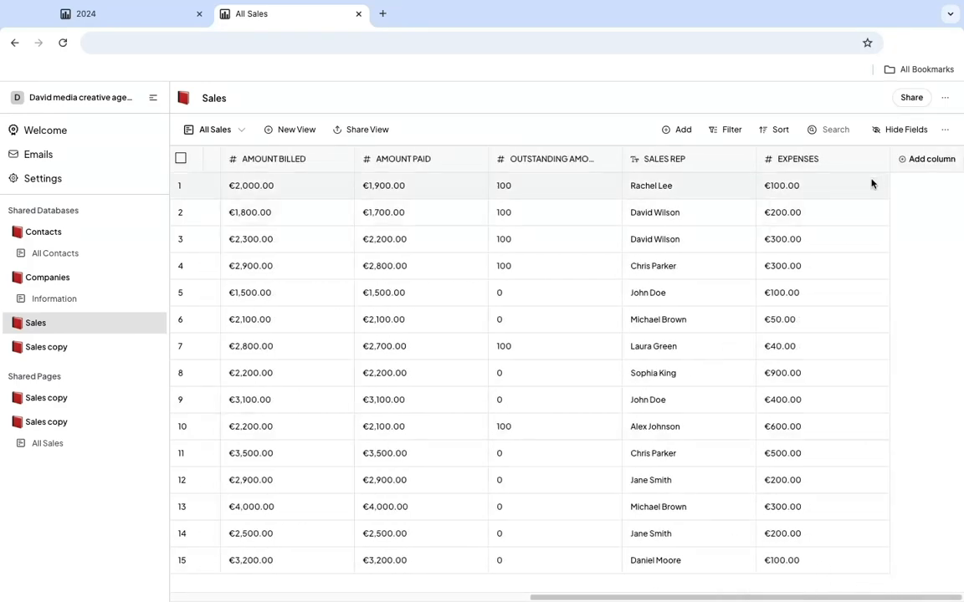
left_click(929, 160)
scroll(849, 318, "down", 1)
left_click(853, 359)
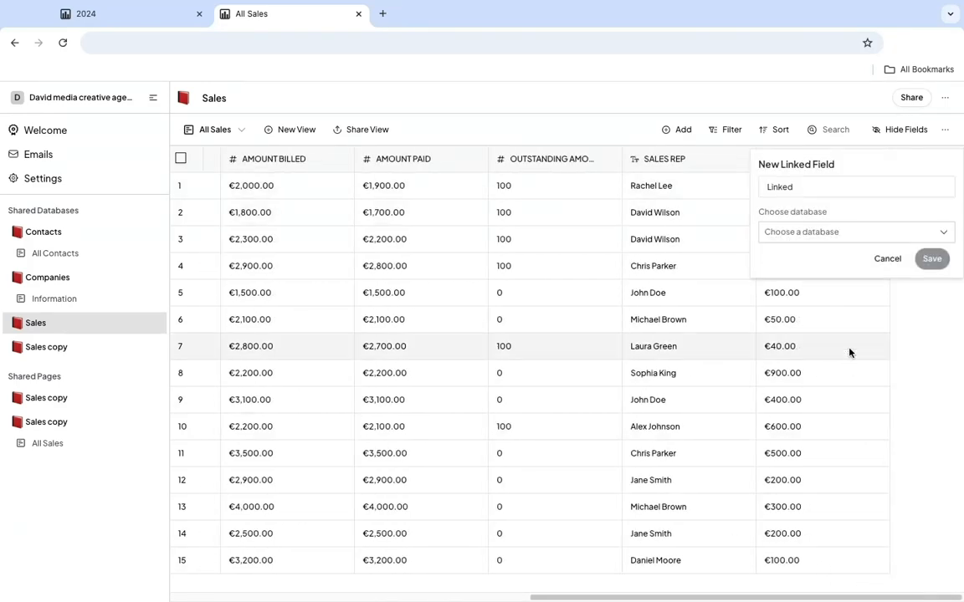
left_click(844, 231)
left_click(815, 313)
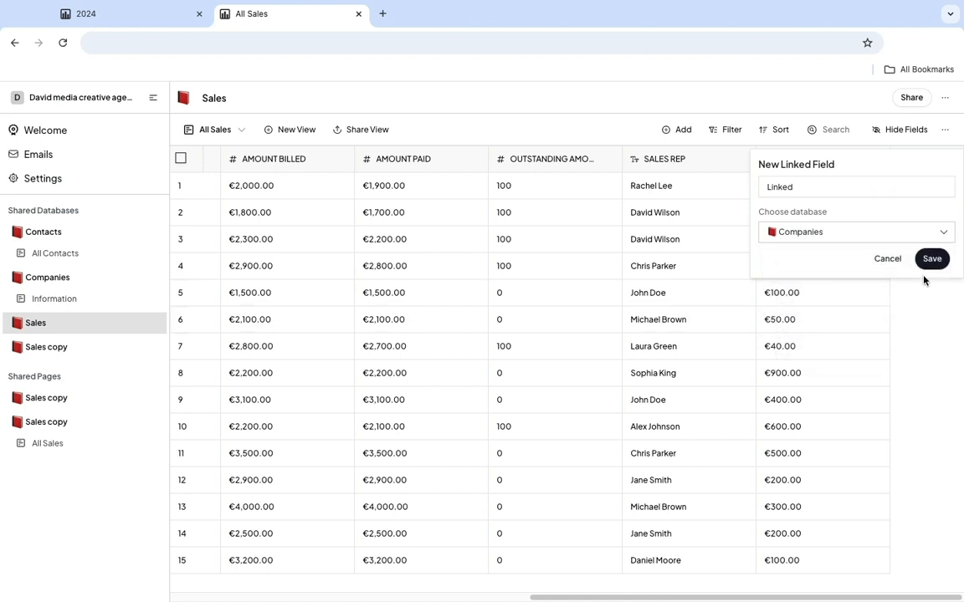
left_click(932, 259)
Link row 1 of the Sales database to HealthAI and row 2 to Visionary Solutions in the Linked column.
left_click_drag(835, 598, 919, 596)
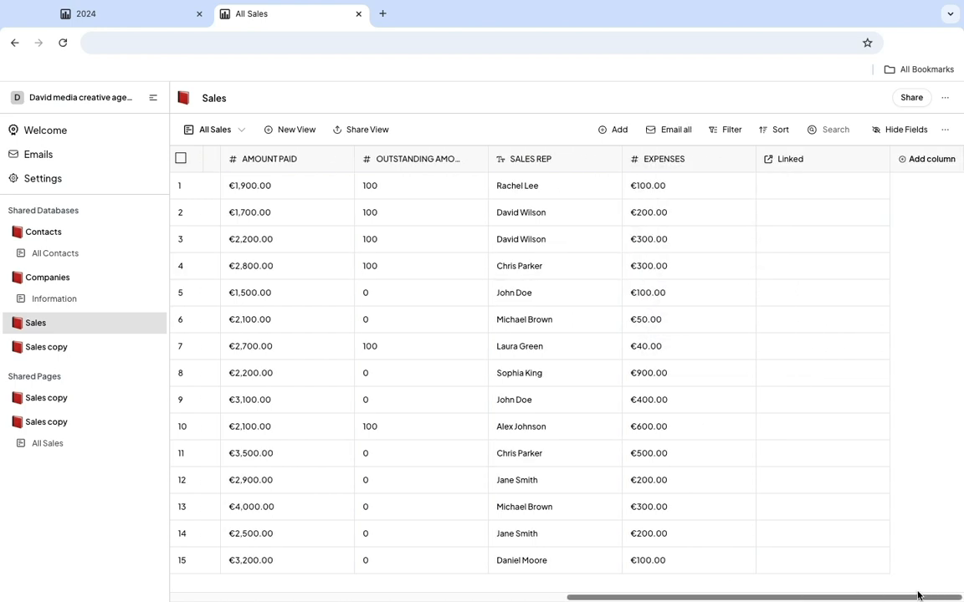
left_click(801, 195)
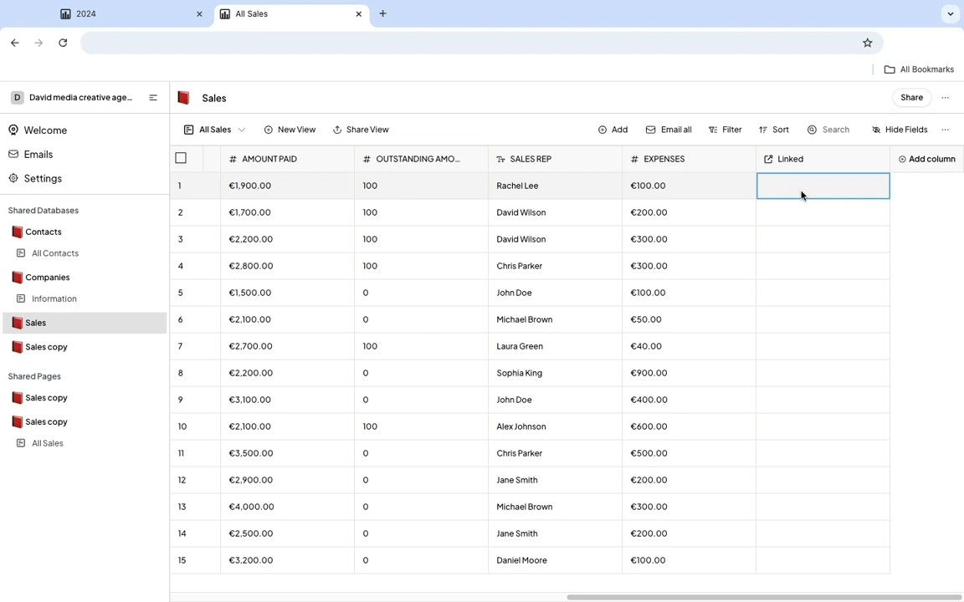
left_click(801, 195)
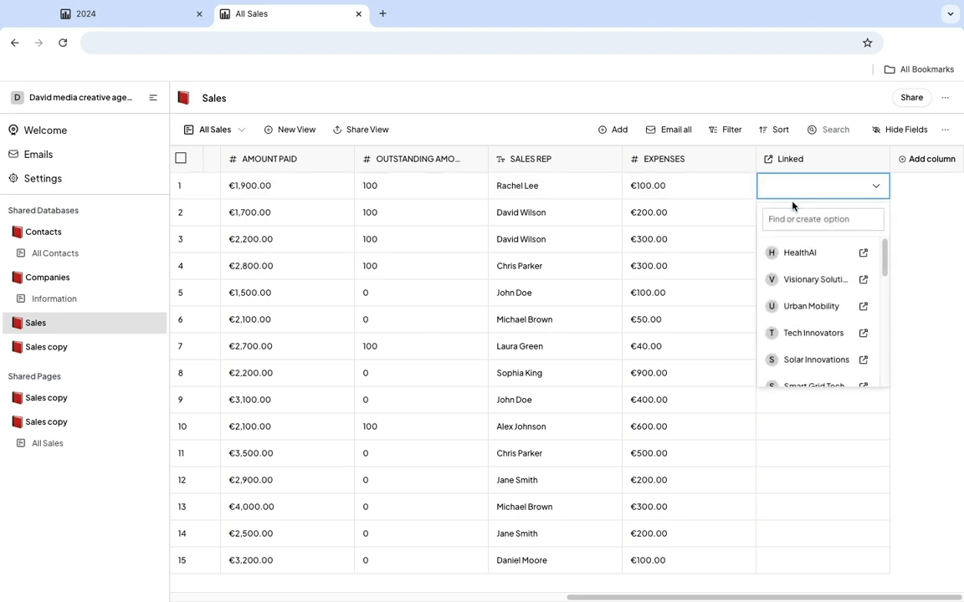
left_click(801, 249)
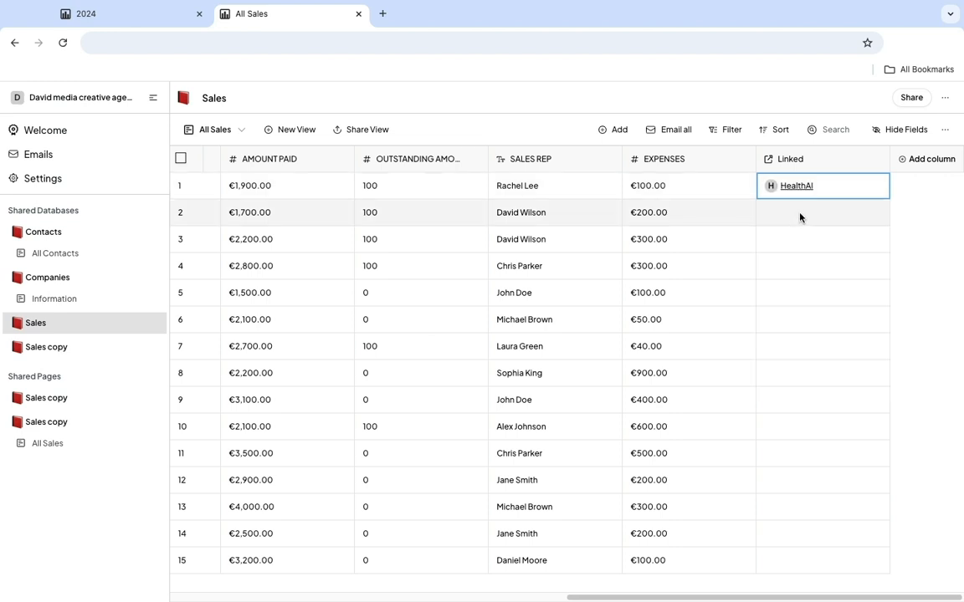
left_click(799, 216)
left_click(800, 218)
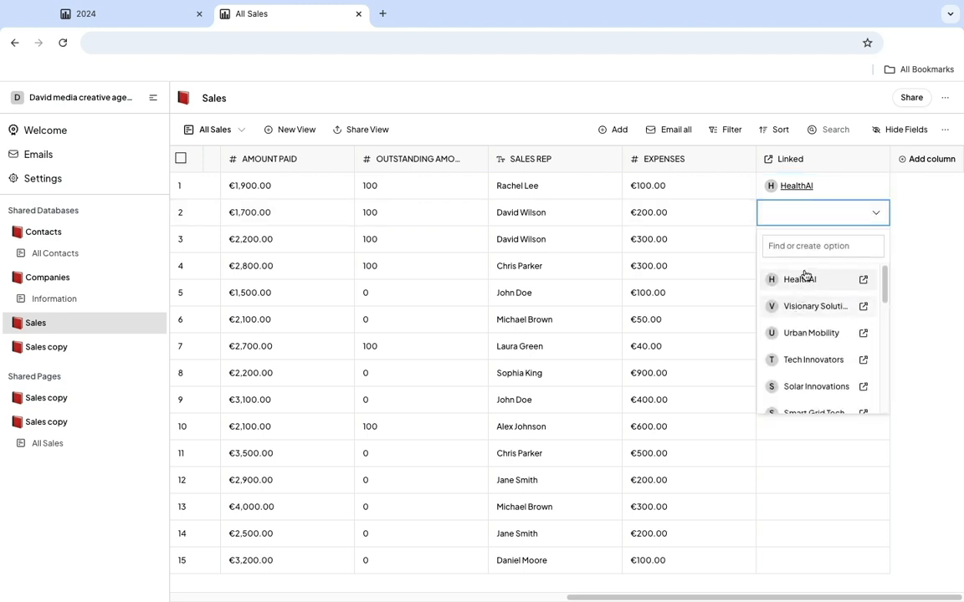
left_click(814, 303)
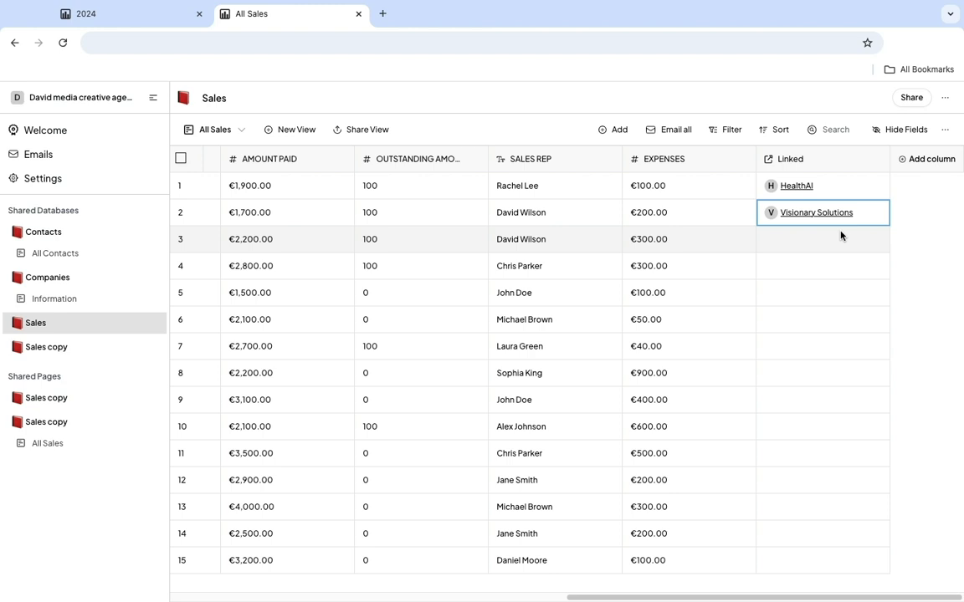
Add a Summarize column after the Linked column in the Sales database and open its settings.
left_click(929, 161)
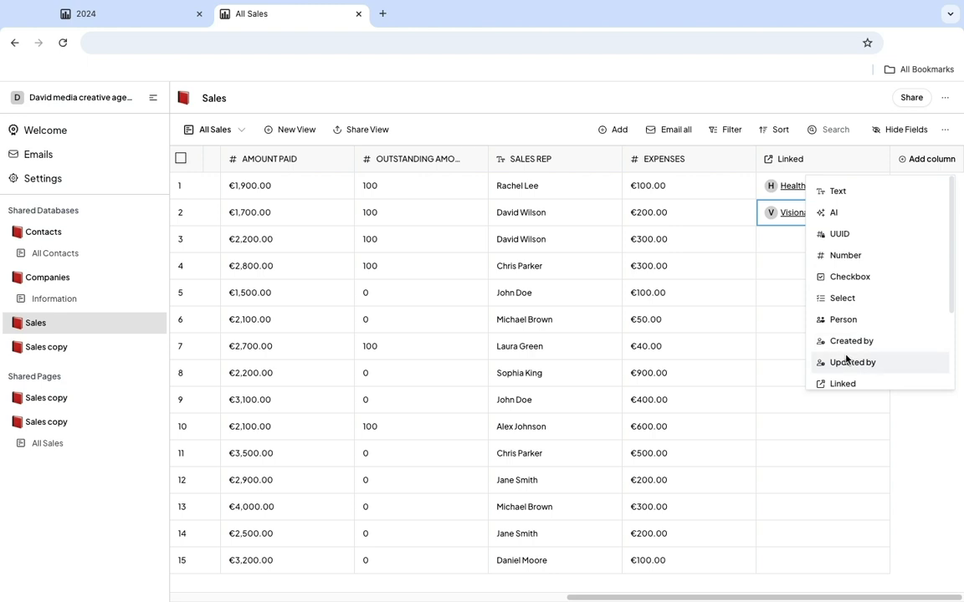
scroll(858, 375, "down", 1)
left_click(854, 382)
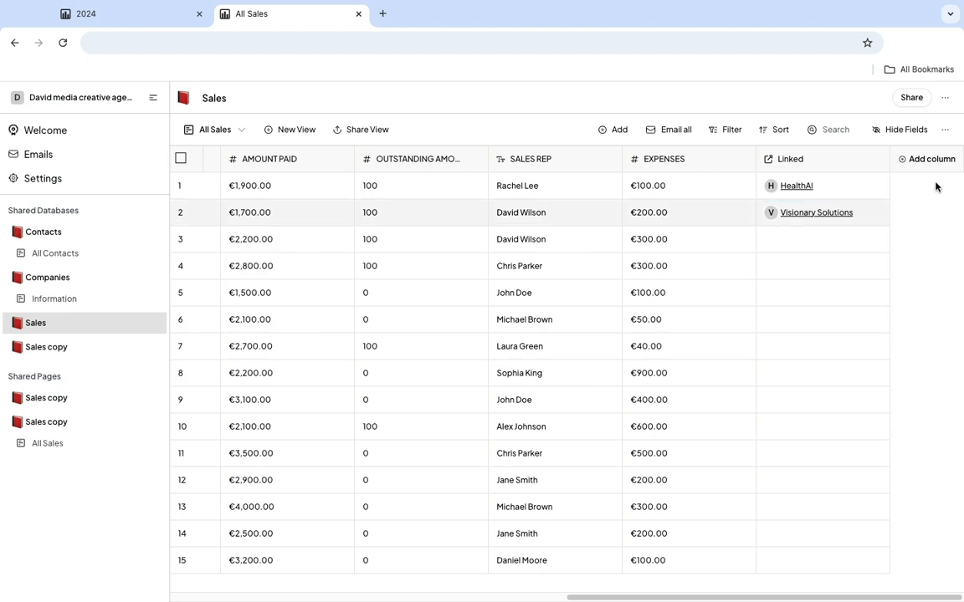
left_click_drag(856, 598, 919, 597)
left_click(877, 164)
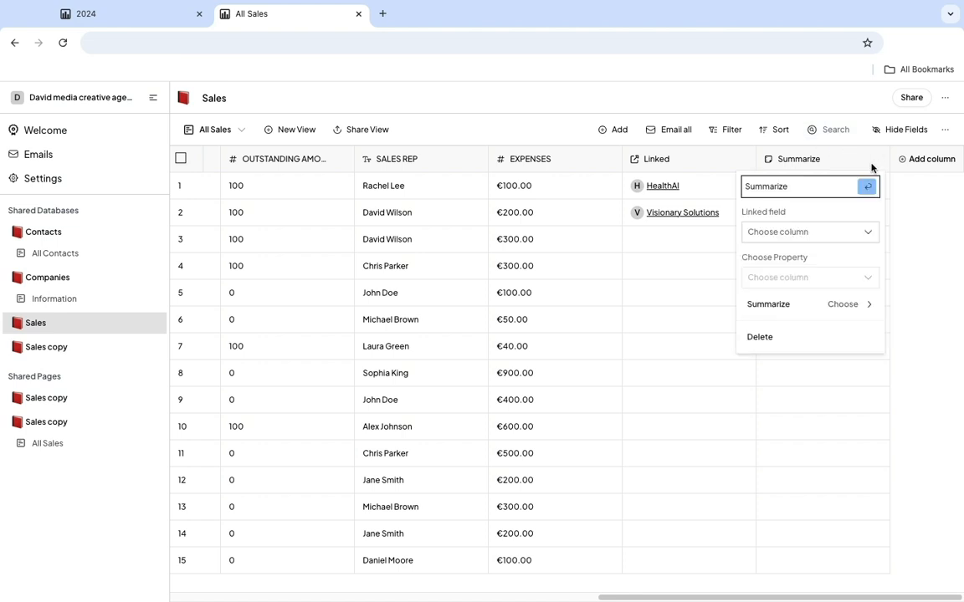
Configure the Summarize column to use the Linked field and the Email property, with Show Original values.
left_click(832, 238)
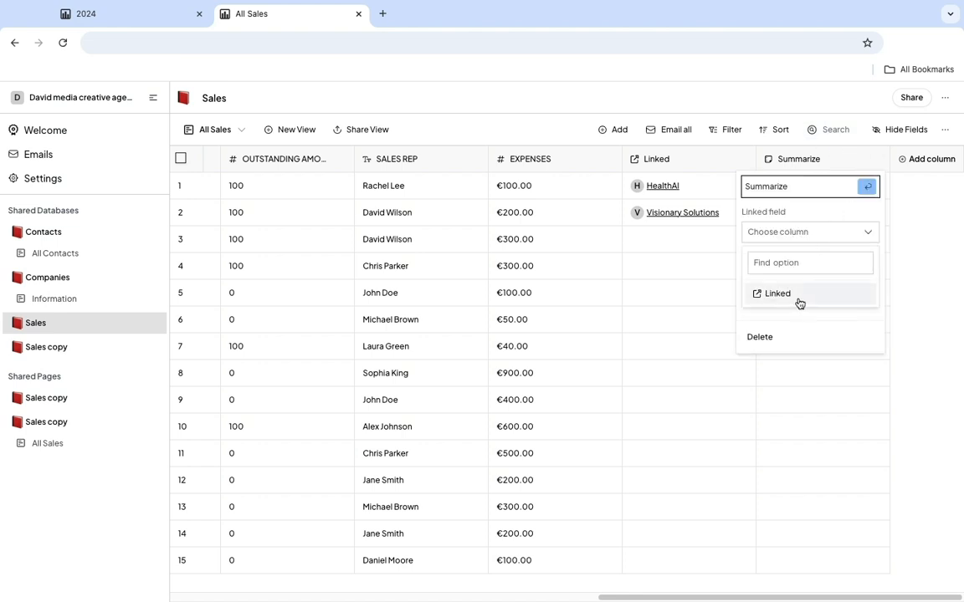
left_click(798, 299)
left_click(802, 281)
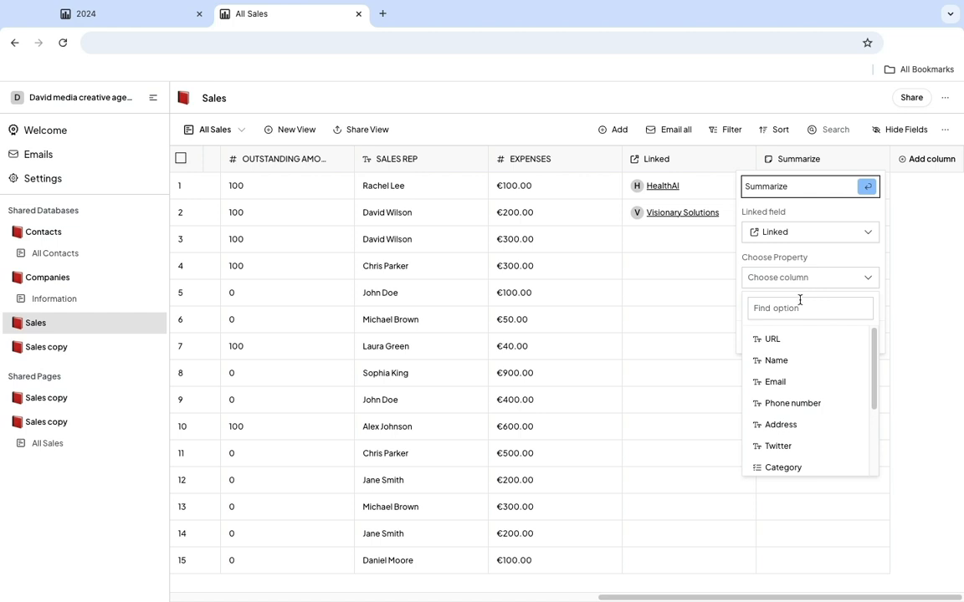
left_click(786, 382)
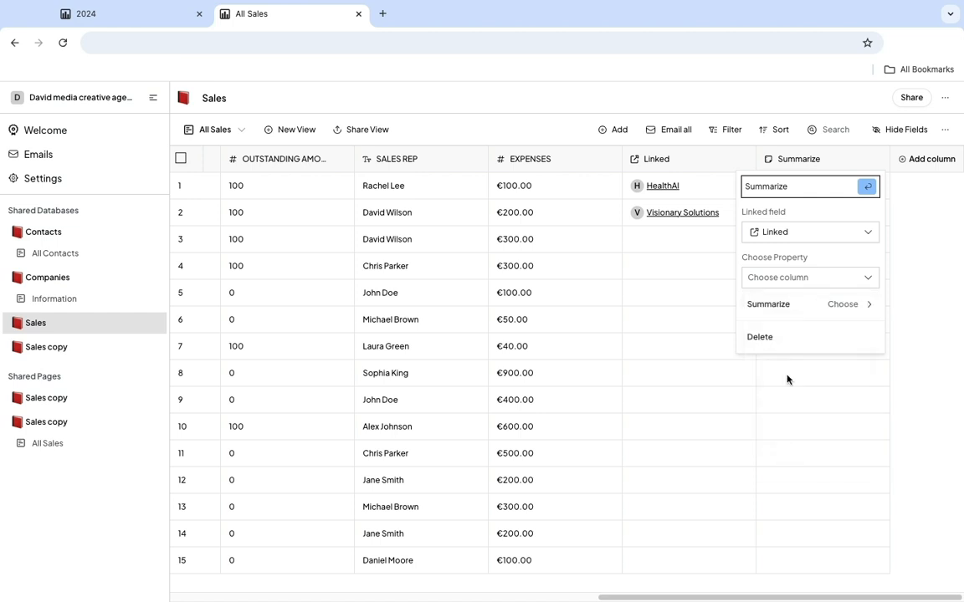
left_click(809, 306)
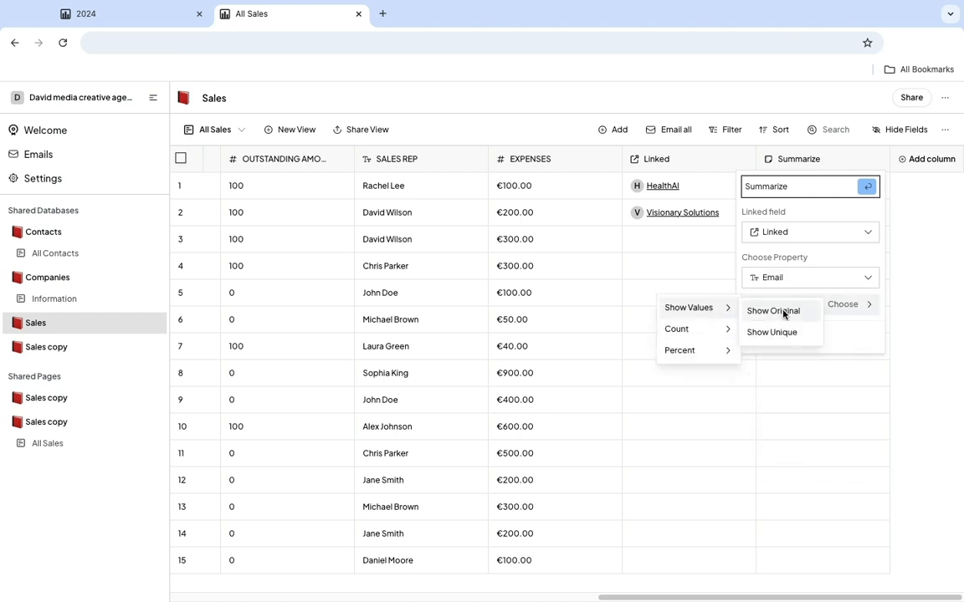
left_click(784, 312)
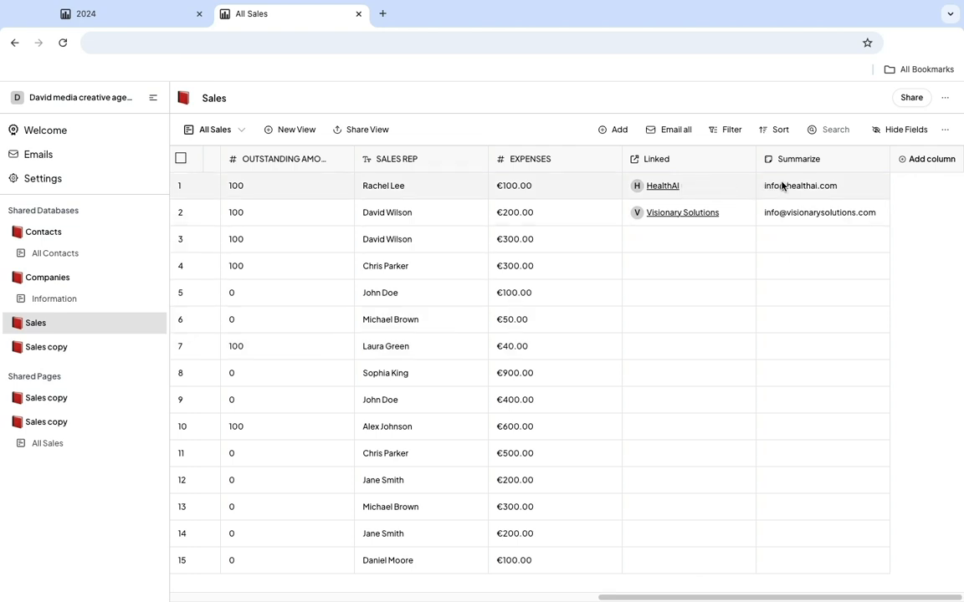
Link row 3 of the Sales database to Urban Mobility and row 4 to Tech Innovators.
left_click(683, 242)
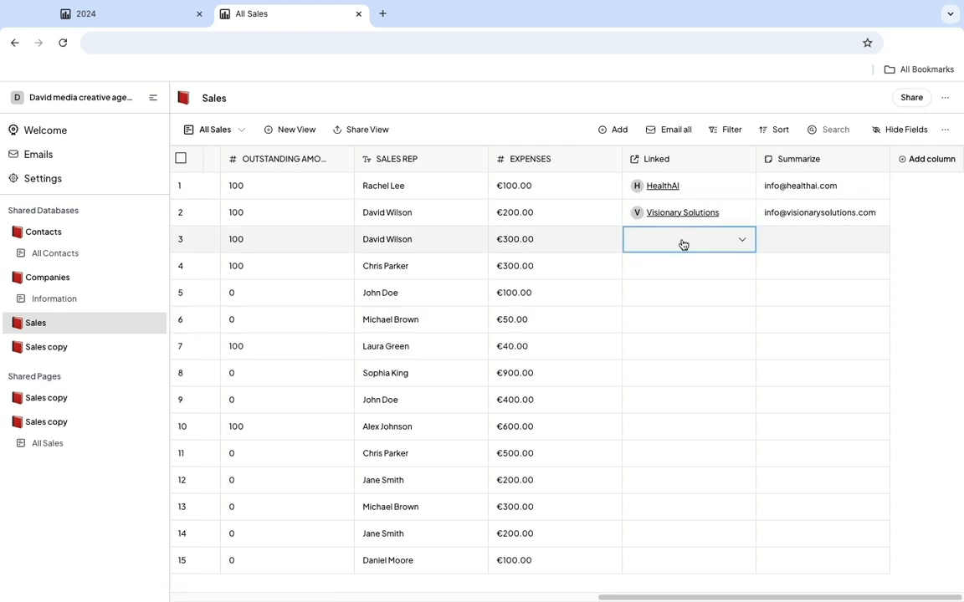
left_click(683, 244)
left_click(681, 361)
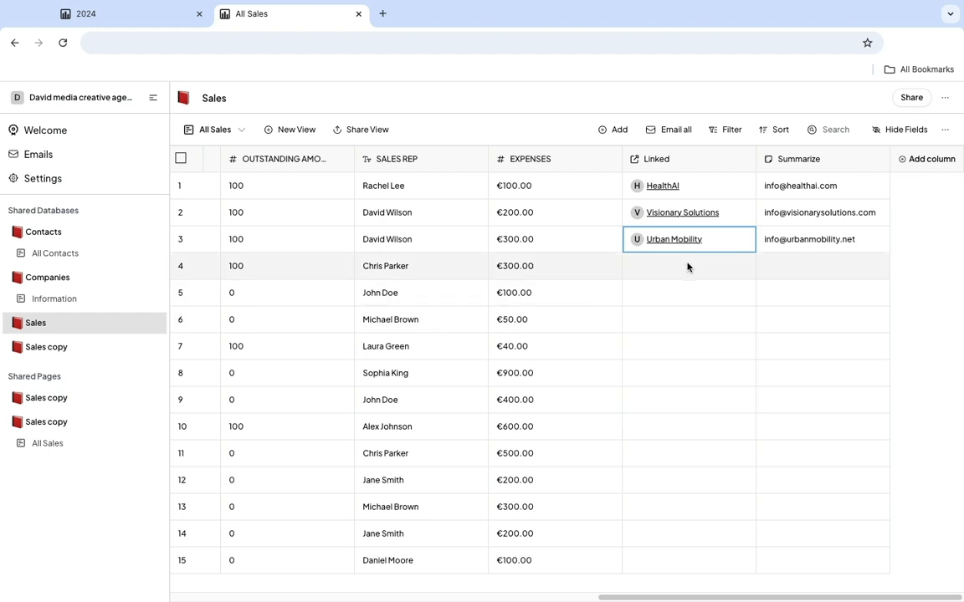
left_click(688, 266)
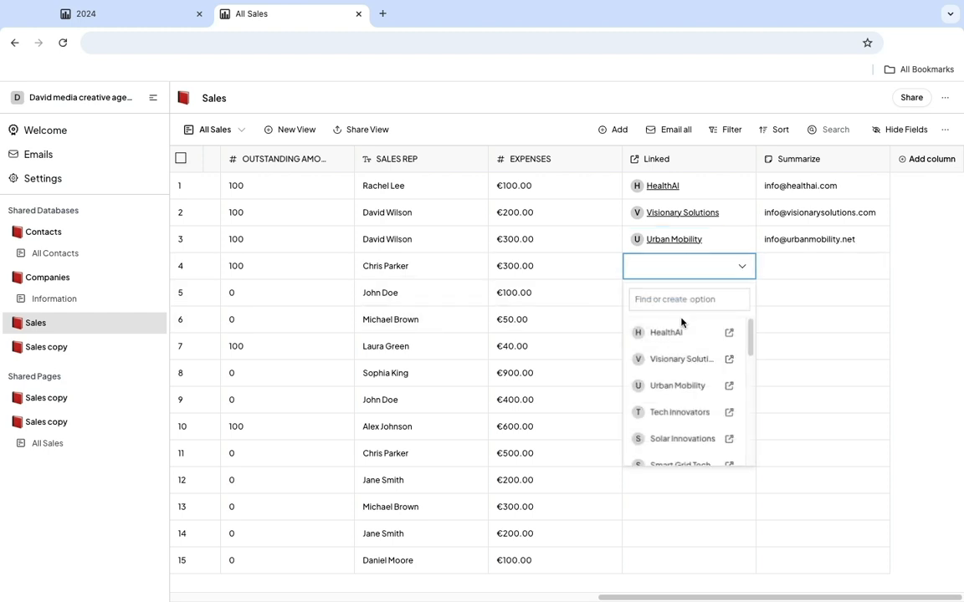
left_click(680, 413)
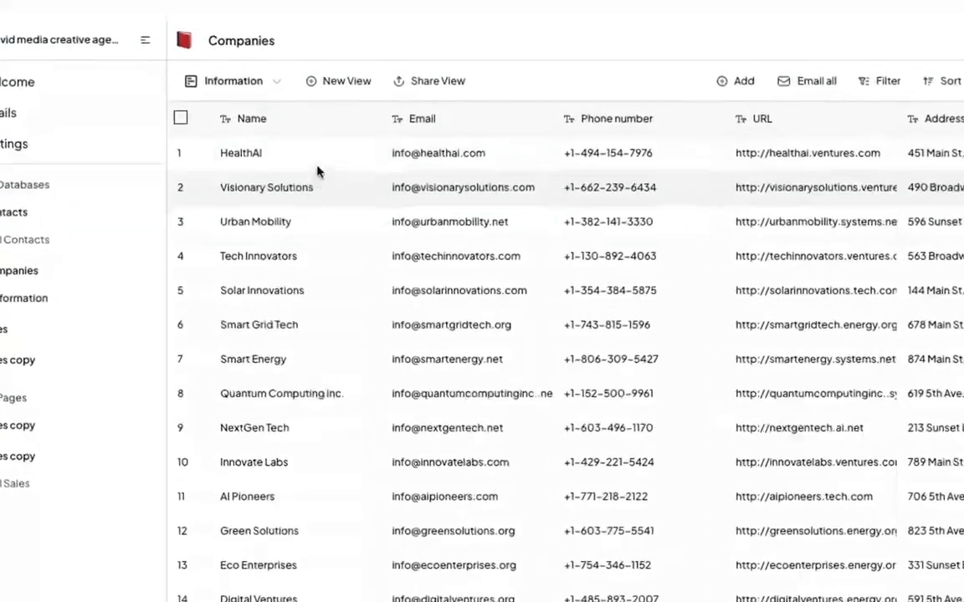
Set the Name column of the Companies database as title and turn on Enforce Uniqueness for it.
left_click(365, 122)
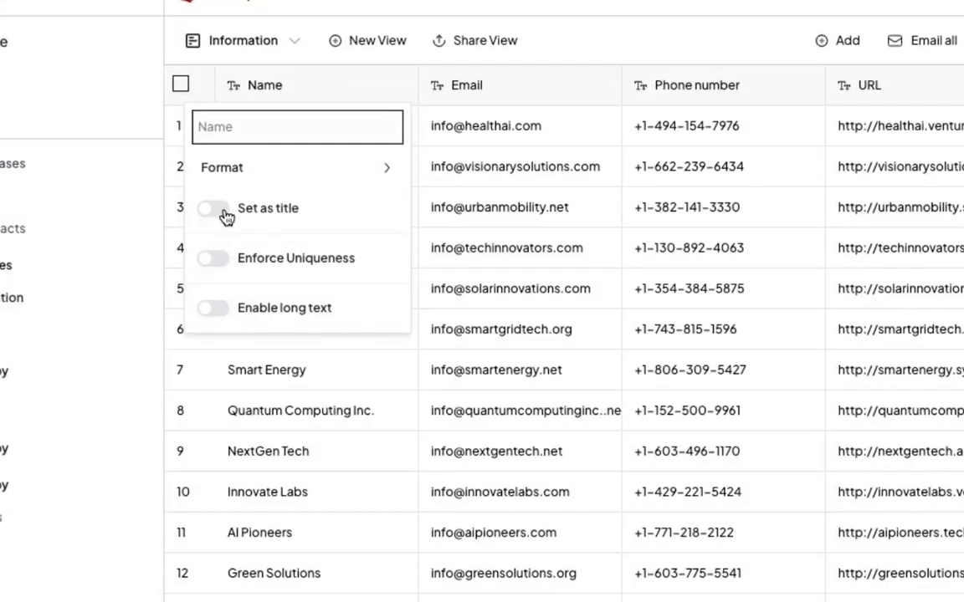
left_click(224, 210)
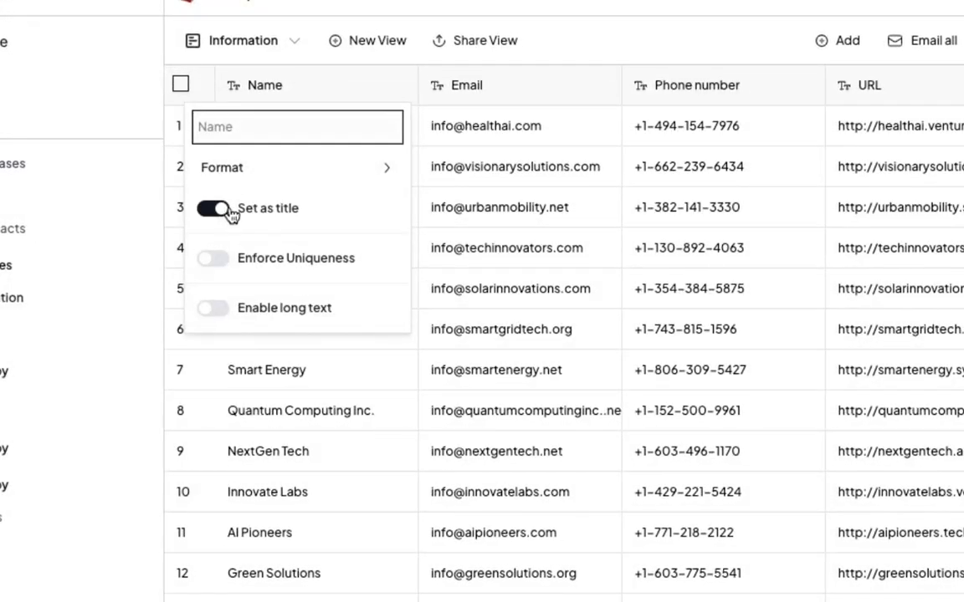
left_click(444, 230)
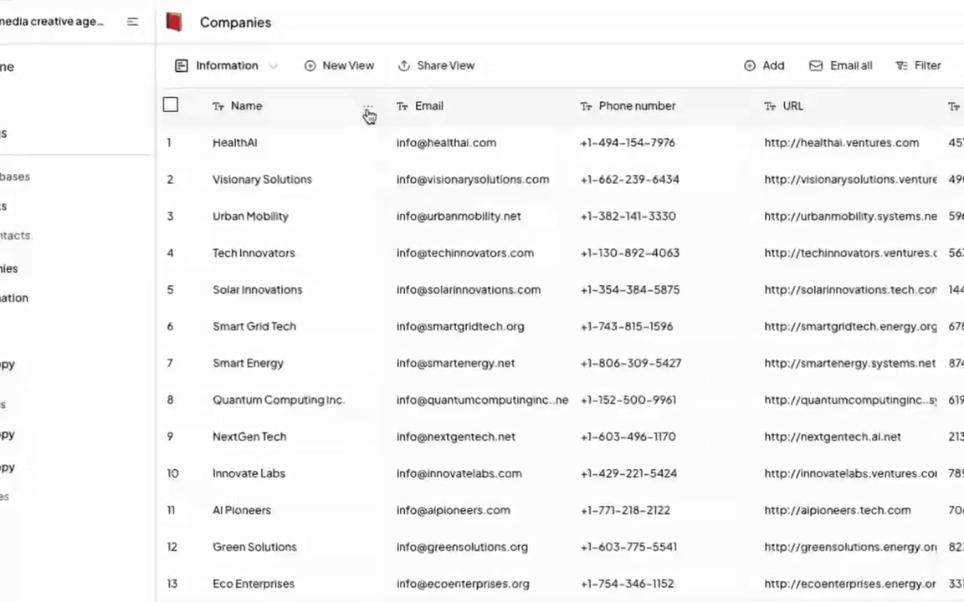
left_click(377, 101)
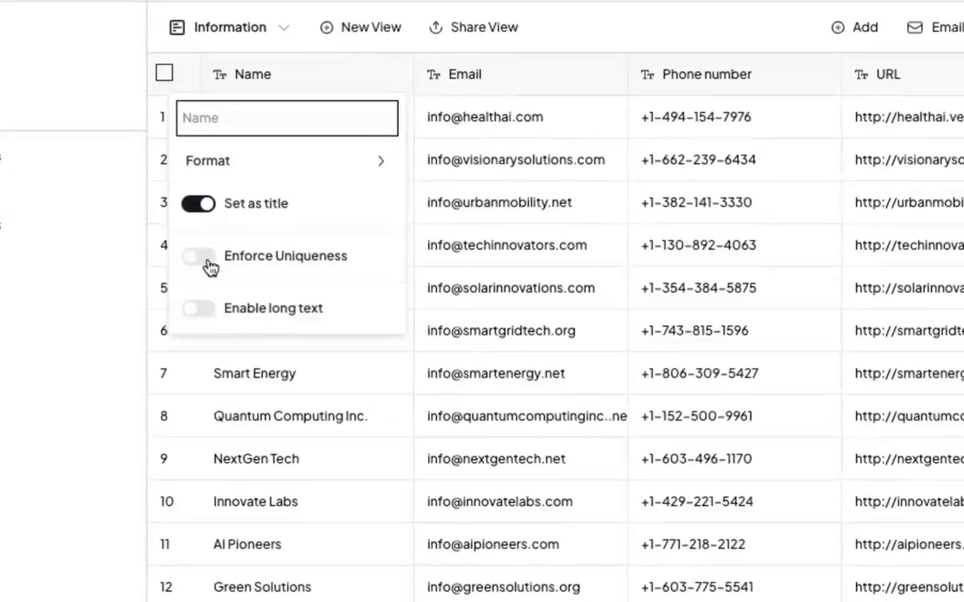
left_click(207, 260)
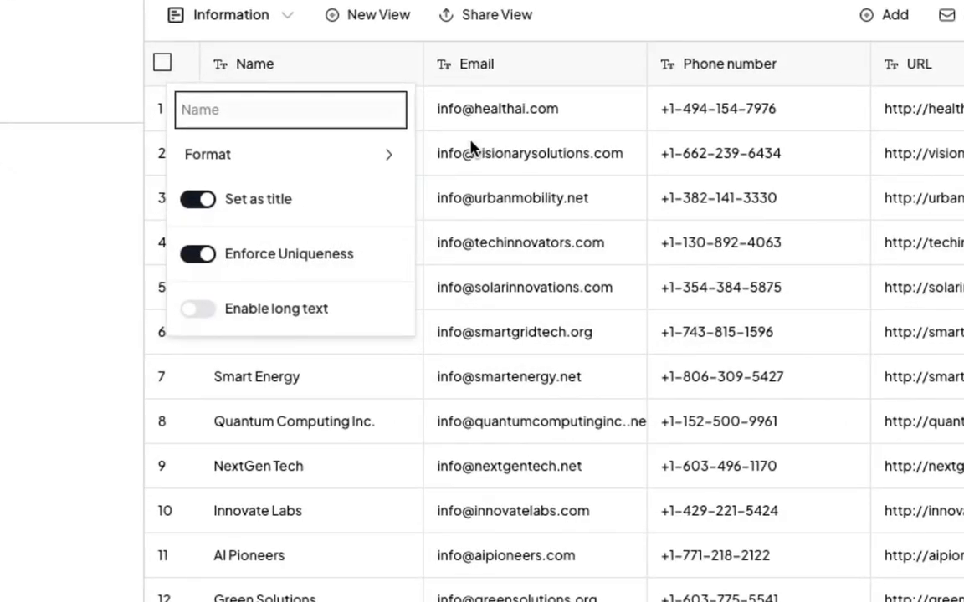
Turn on Enforce Uniqueness for the Email column of the Companies database.
left_click(512, 64)
left_click(624, 65)
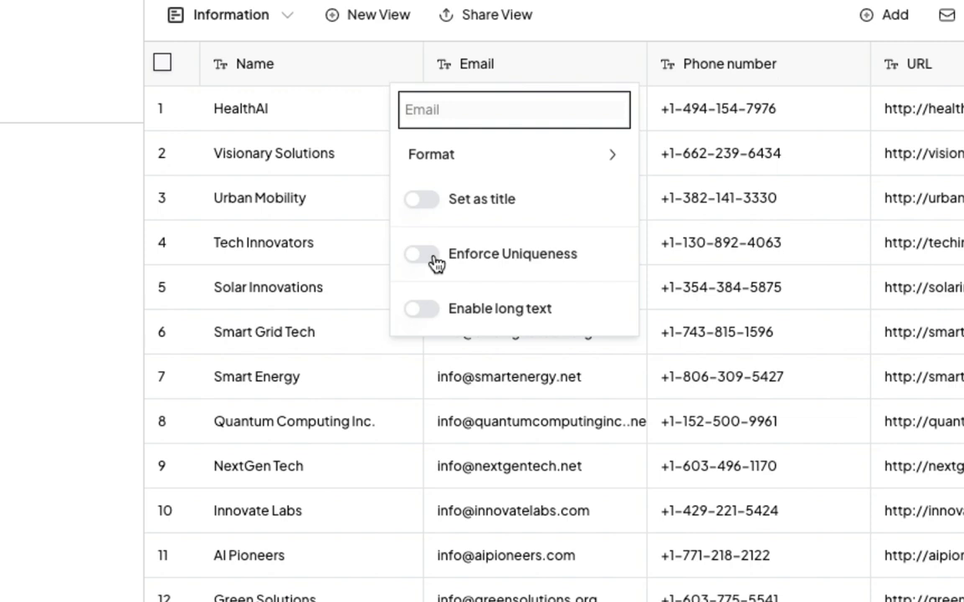
left_click(436, 263)
Turn Enforce Uniqueness back on for the Name column, and open the Email column's settings.
left_click(377, 63)
left_click(393, 67)
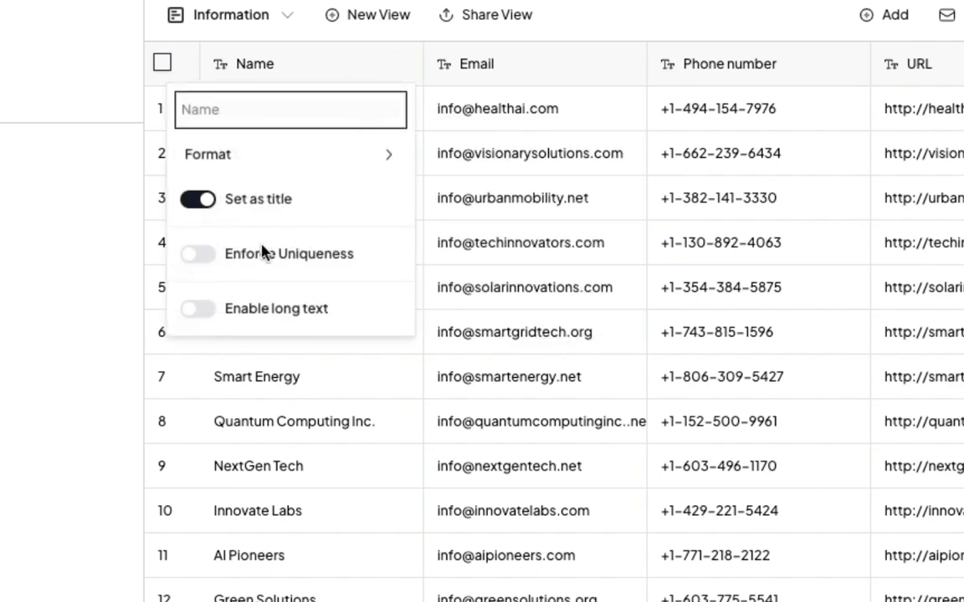
left_click(208, 261)
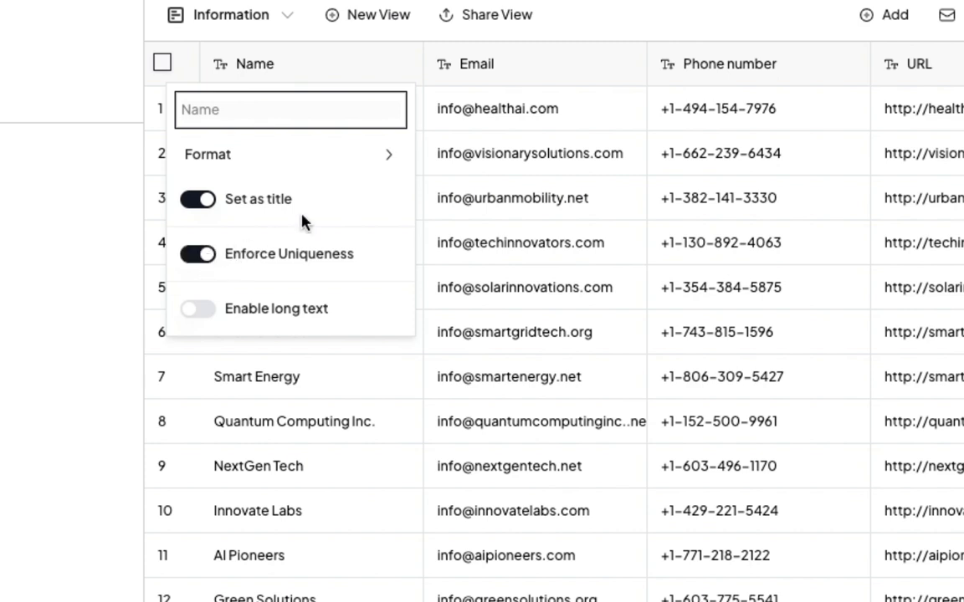
left_click(214, 252)
left_click(198, 258)
left_click(619, 71)
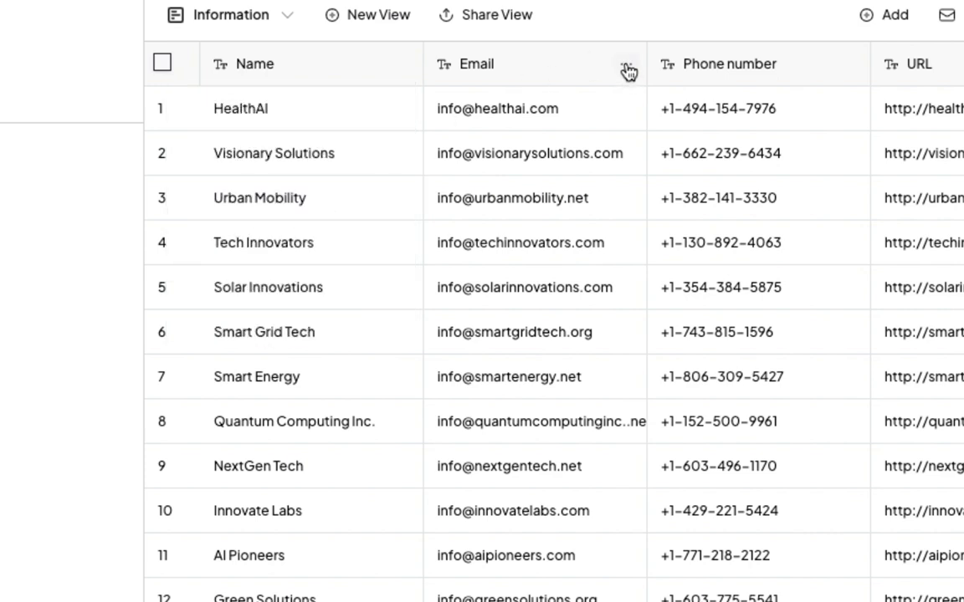
left_click(624, 68)
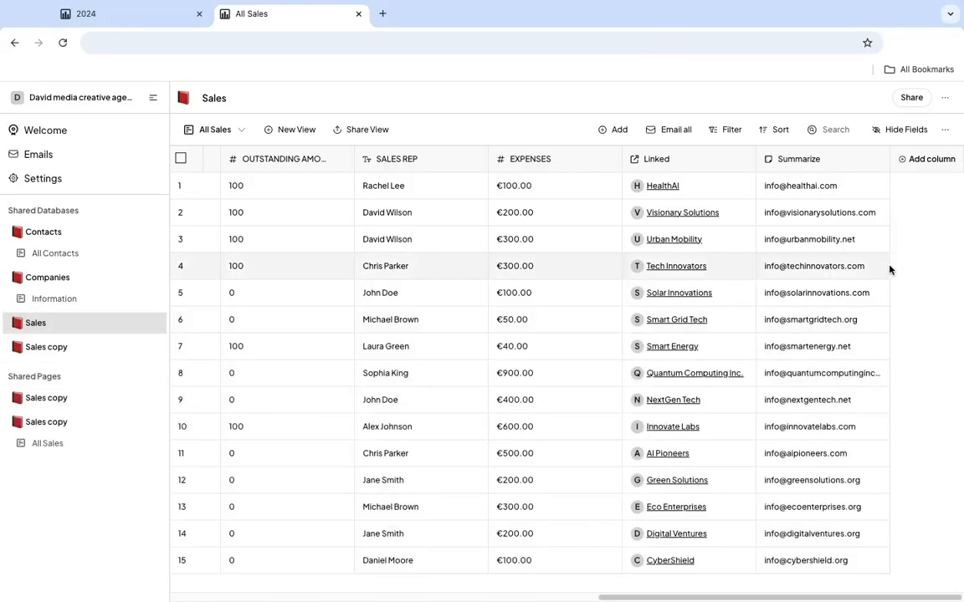
Add an AI column after Summarize in the Sales database and name its prompt SALES.
left_click(933, 167)
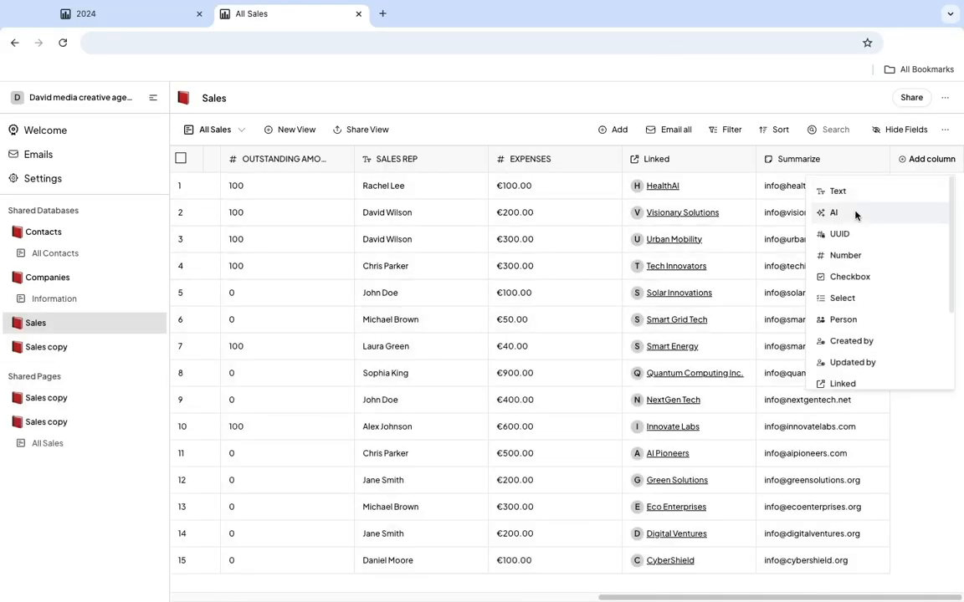
left_click(855, 213)
left_click_drag(887, 598, 949, 598)
left_click(877, 163)
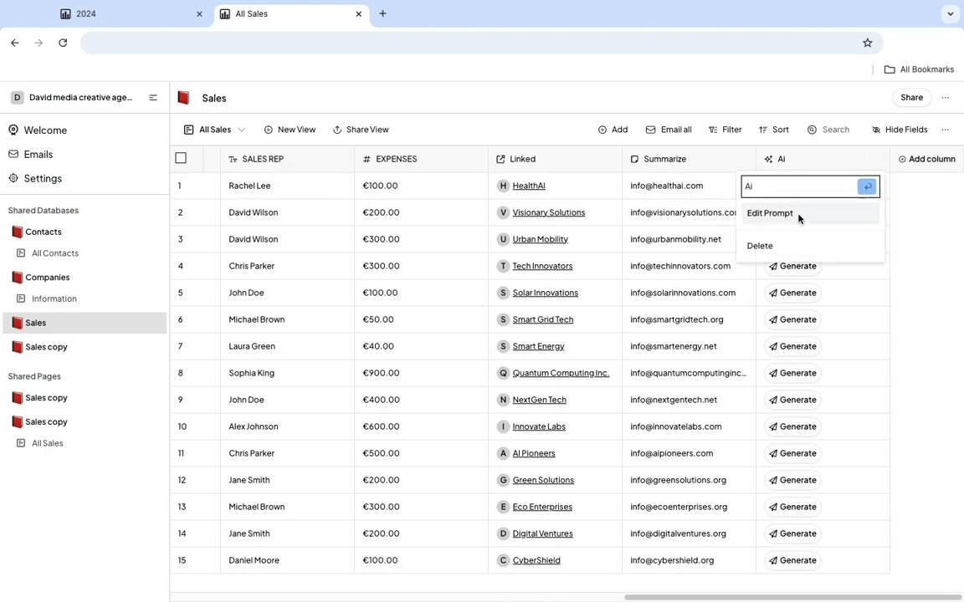
left_click(805, 213)
type("SALES")
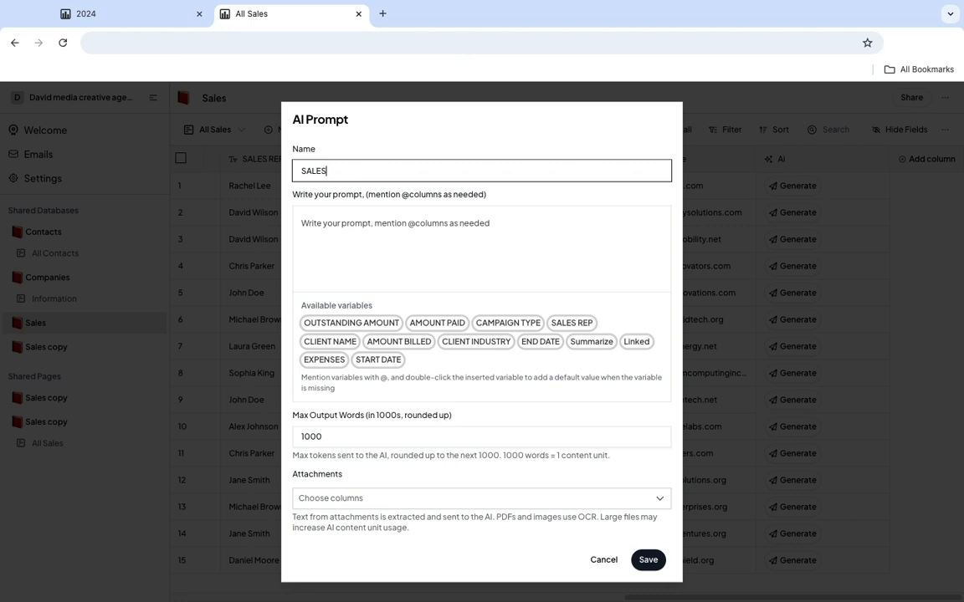
Write the AI prompt text "Generate a report with the following".
left_click(326, 227)
type("Gene")
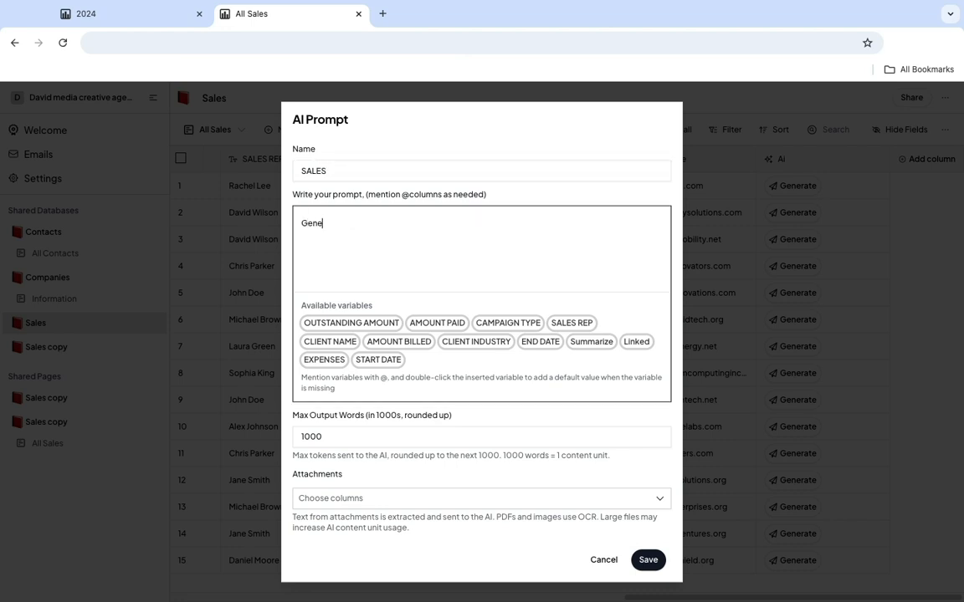
type("rate a report with the following name")
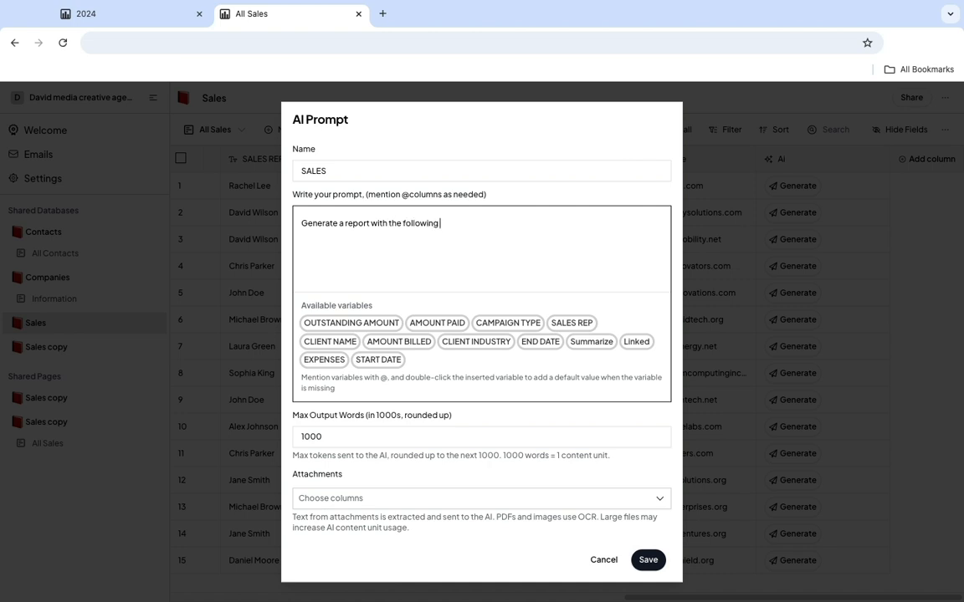
key("BackSpace")
key("BackSpace")
key("BackSpace")
key("BackSpace")
Add the variables OUTSTANDING AMOUNT, AMOUNT PAID, SALES REP, CLIENT NAME and AMOUNT BILLED to the prompt and save it.
type("@")
left_click(494, 245)
type("@")
left_click(586, 261)
type("@")
left_click(632, 295)
type("@")
left_click(339, 328)
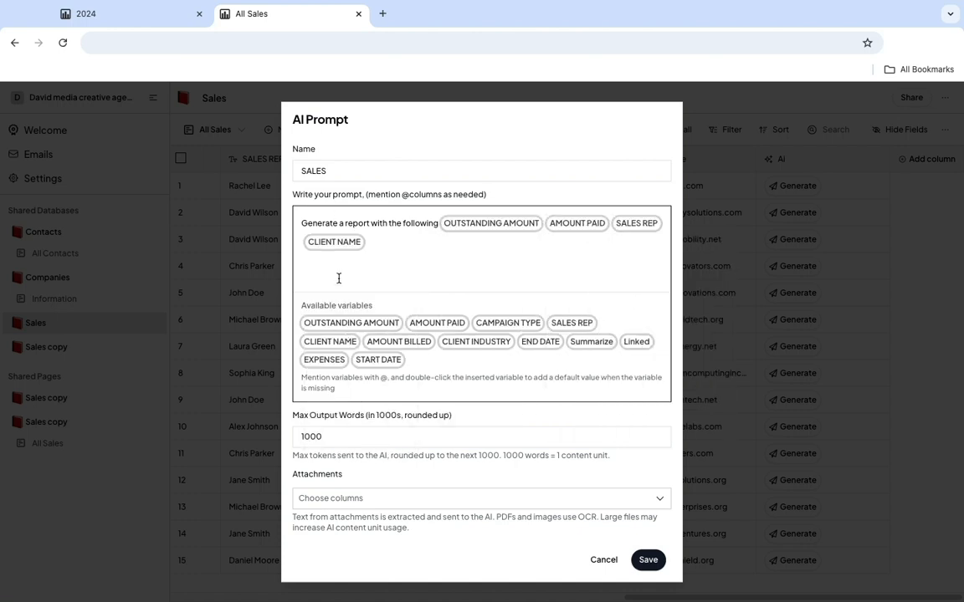
type("@")
left_click(404, 344)
left_click(648, 559)
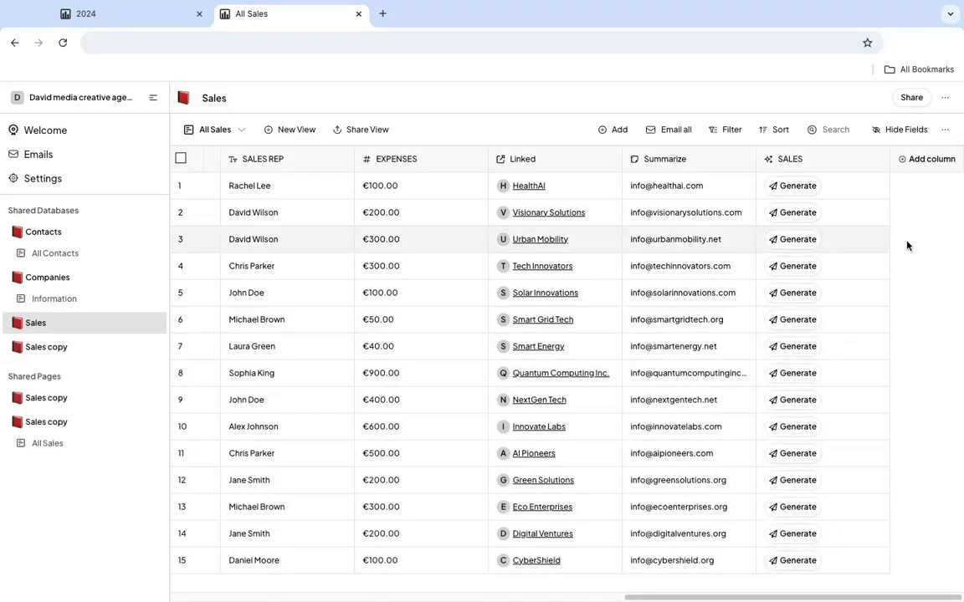
Generate the AI report for row 1 in the SALES column.
left_click(799, 187)
left_click(817, 186)
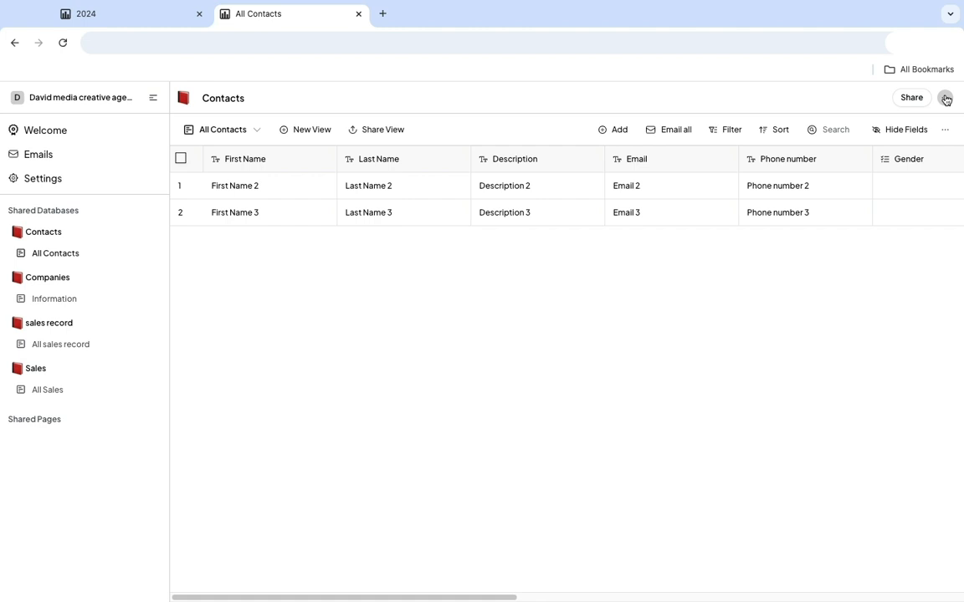
Start a record import into the Contacts database and load contact.csv from the Downloads folder.
left_click(945, 97)
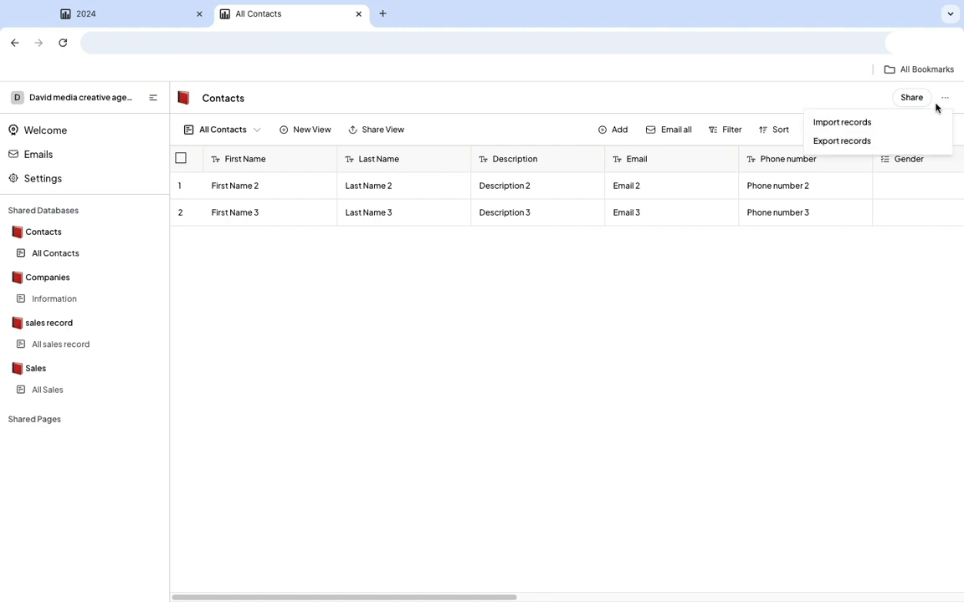
left_click(857, 125)
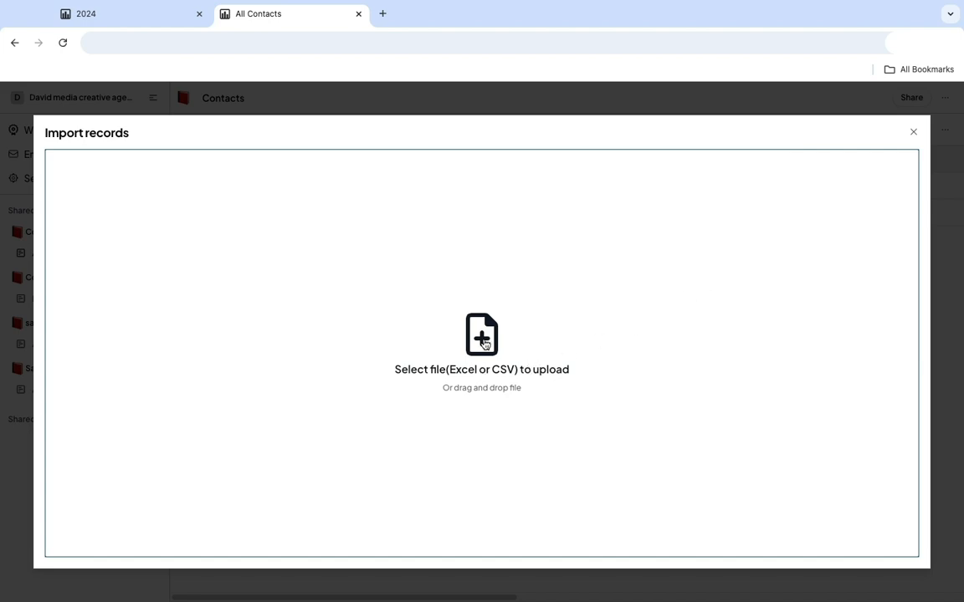
left_click(483, 339)
left_click(363, 261)
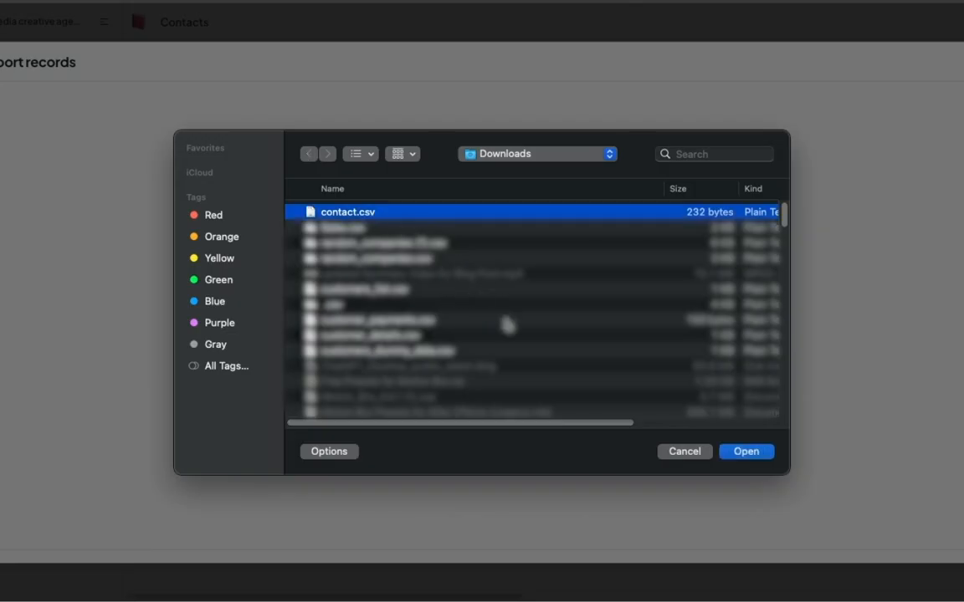
left_click(744, 453)
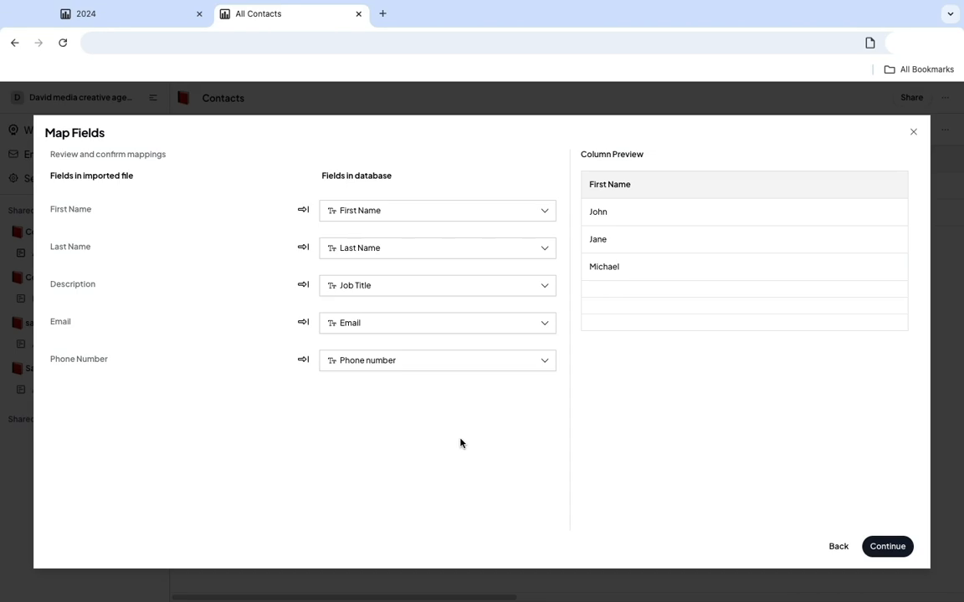
Check the Last Name field mapping, keep the proposed mappings and import the records into Contacts.
left_click(368, 249)
left_click(372, 250)
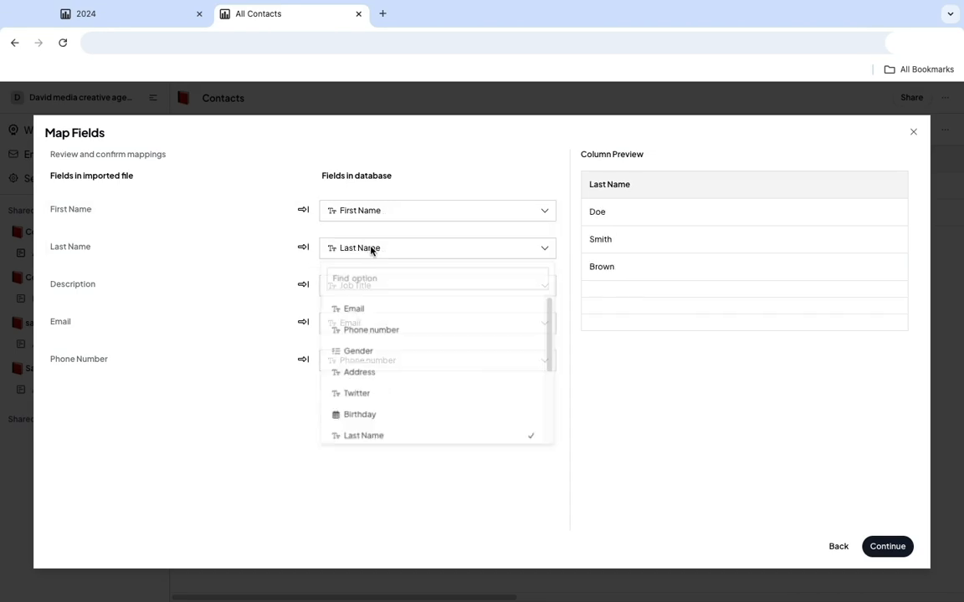
left_click(886, 547)
left_click_drag(450, 525, 486, 524)
left_click(880, 546)
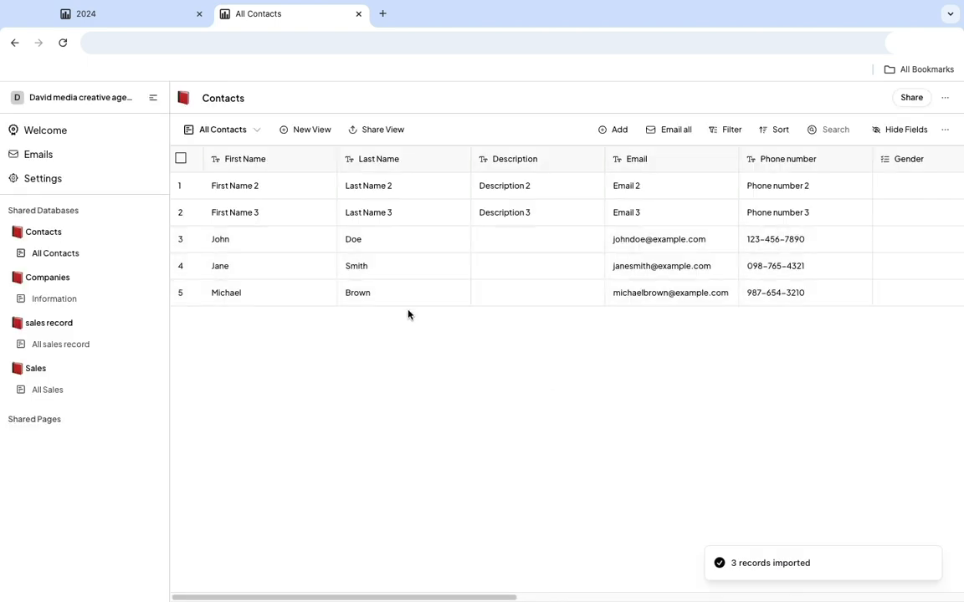